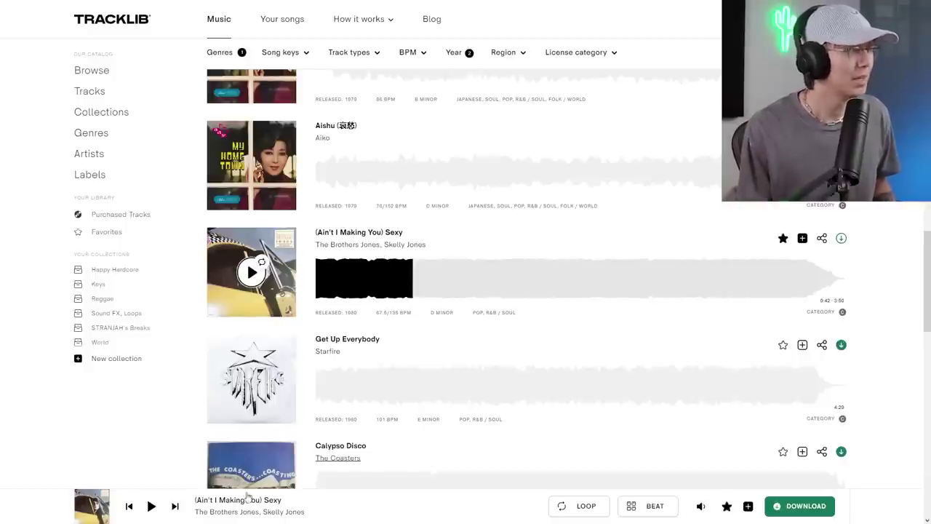
- Loop "(Ain't I Making You) Sexy" with the loop length set to 2 and preview the looped section
left_click(582, 507)
key("space")
left_click(556, 506)
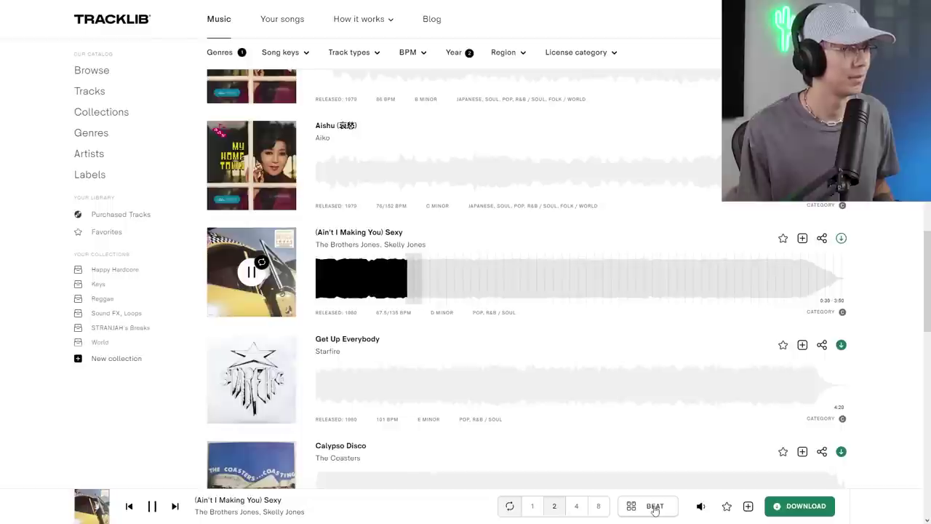
key("space")
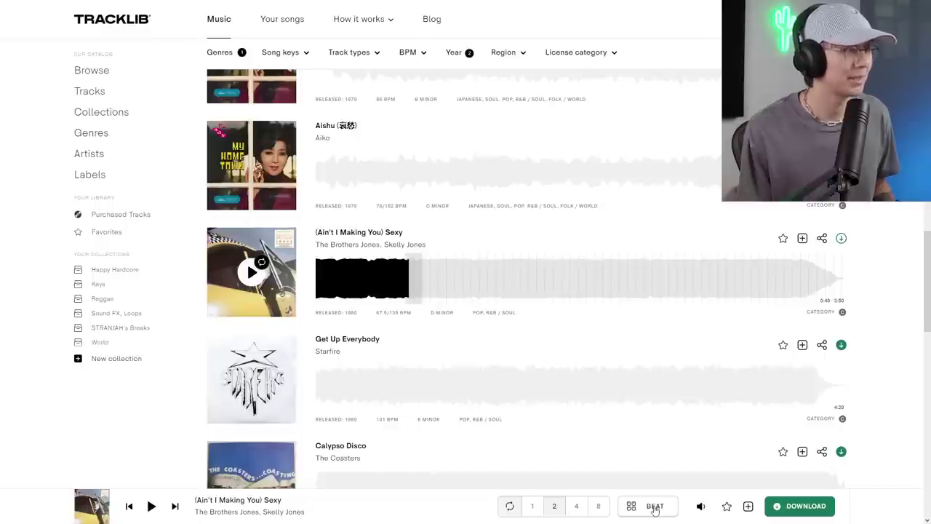
- Layer the Heavy Techno beat over the loop, look through the beat presets, and download the loop
left_click(655, 506)
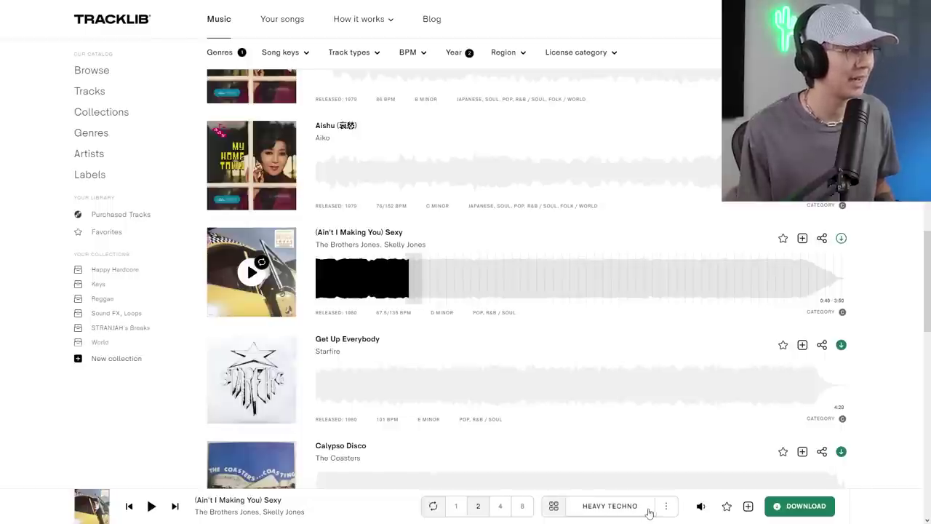
left_click(650, 513)
scroll(620, 376, "down", 3)
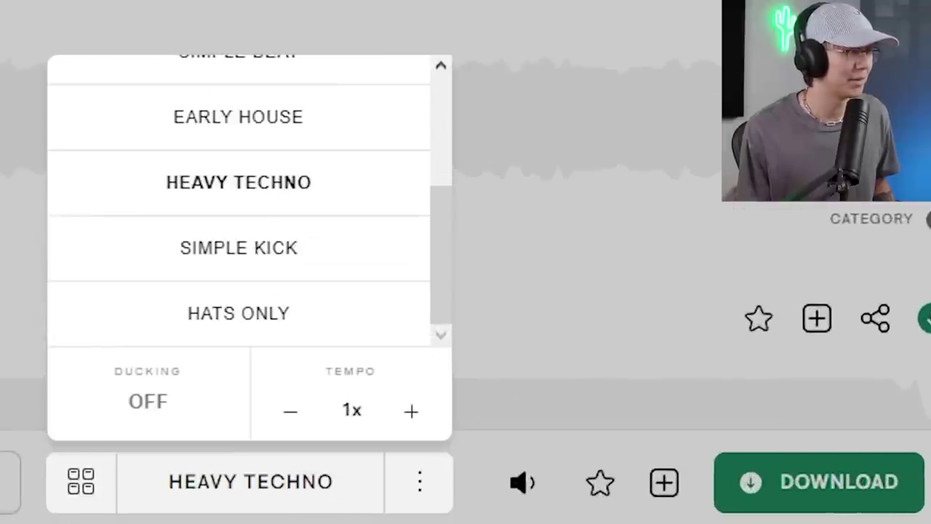
key("Escape")
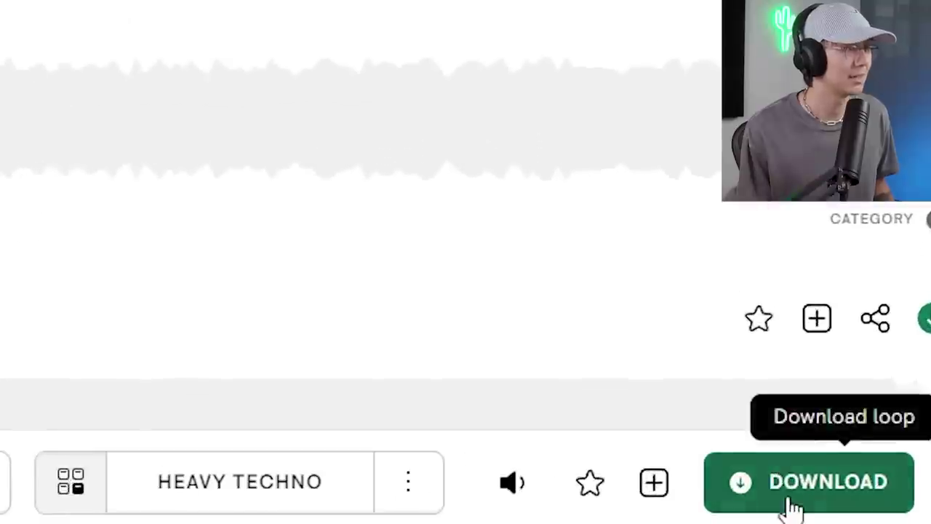
left_click(791, 509)
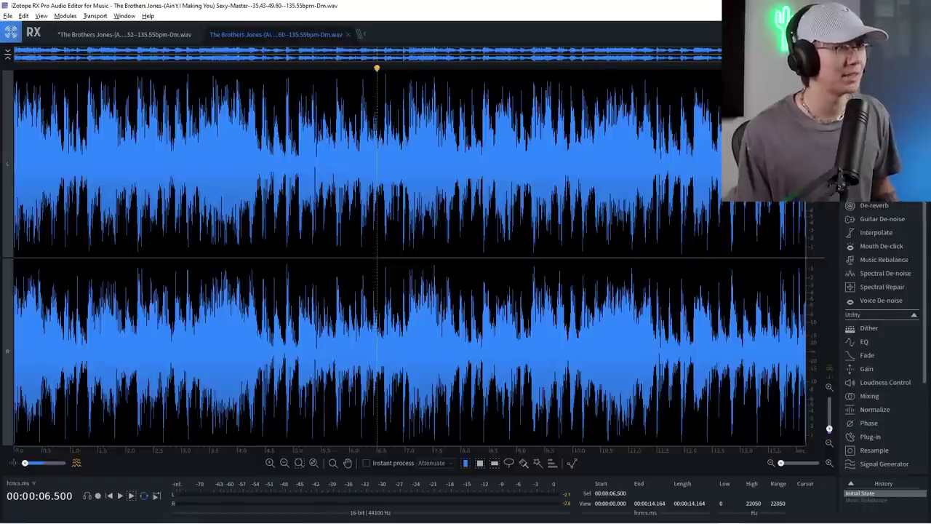
- In iZotope RX, process the downloaded song loop with Music Rebalance and play it back
left_click(877, 259)
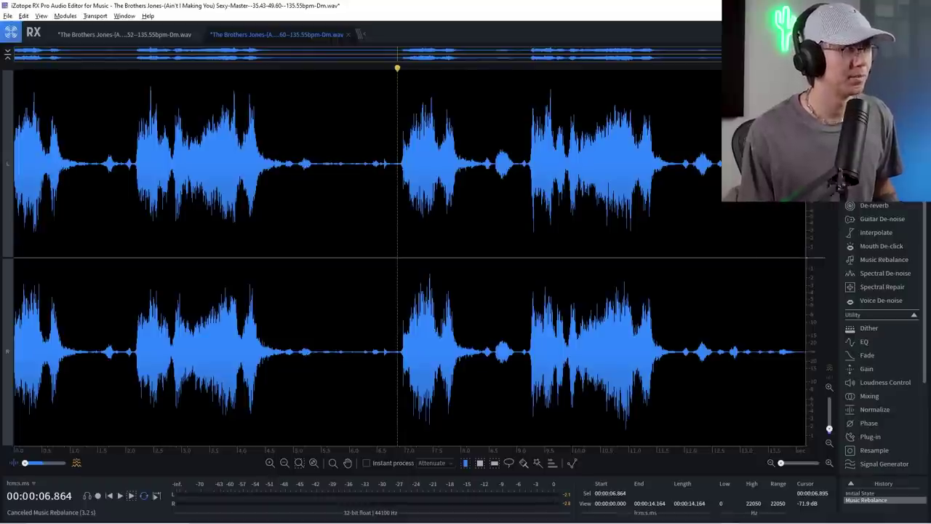
key("space")
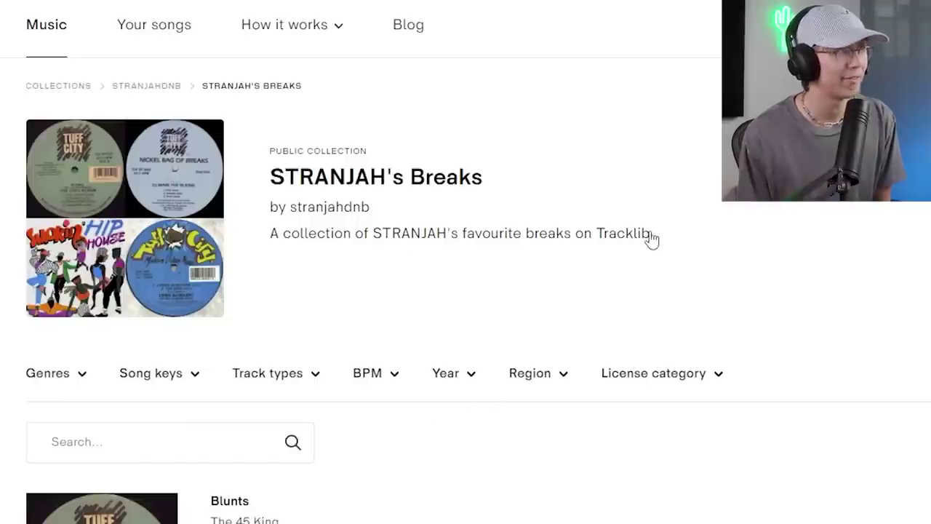
- Browse the STRANJAH's Breaks collection on Tracklib, previewing Blunts, Hit The Breaks Drum Groove and Just Another Smile
scroll(651, 238, "down", 3)
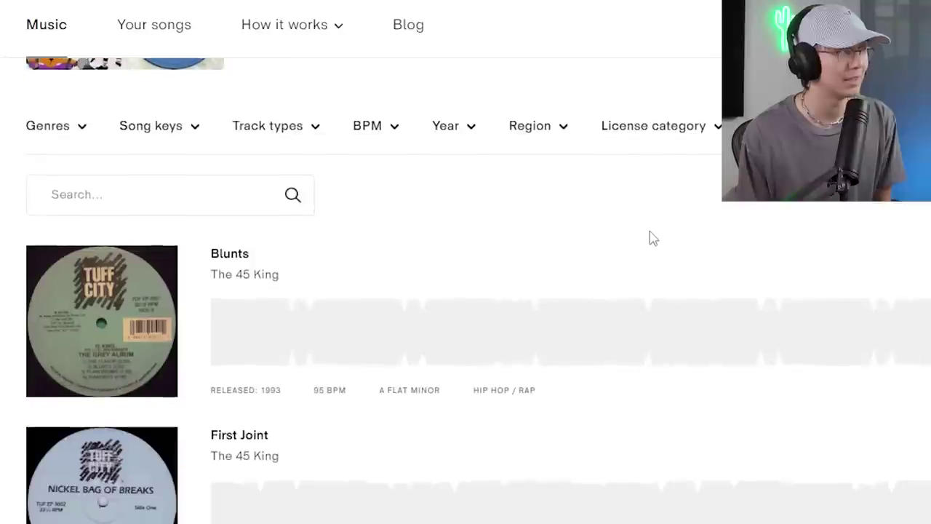
left_click(101, 321)
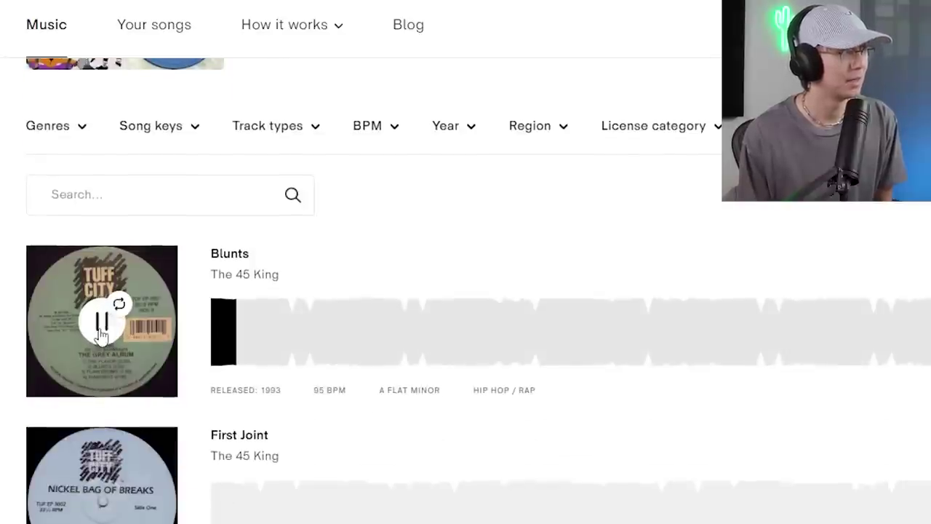
scroll(102, 336, "down", 10)
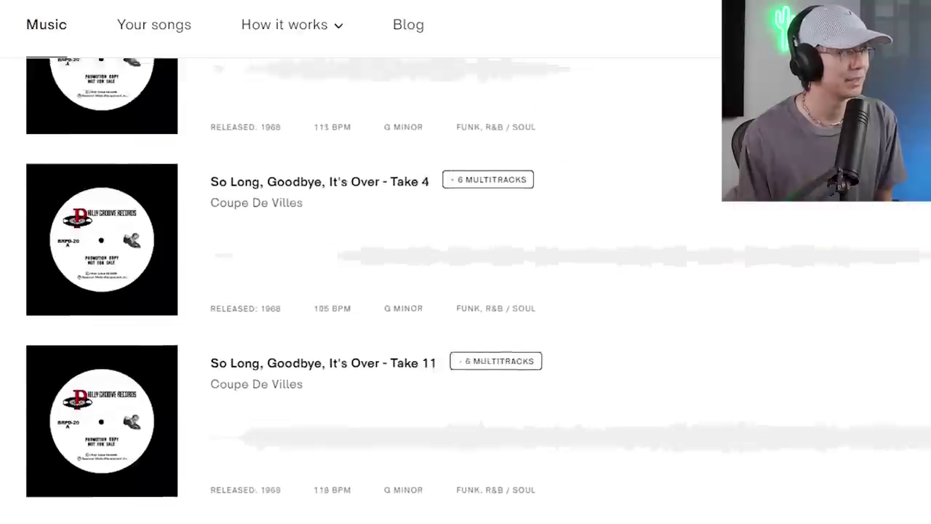
scroll(466, 305, "down", 10)
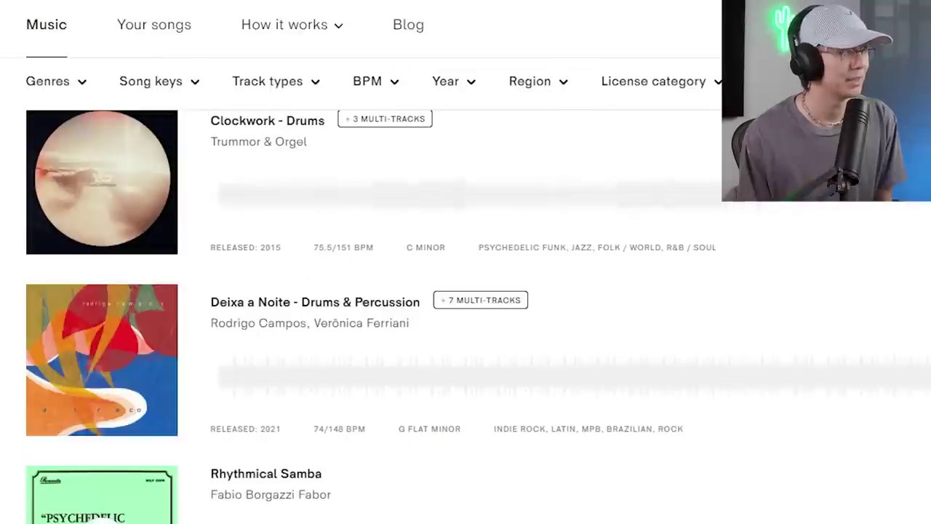
scroll(180, 421, "down", 5)
scroll(180, 420, "up", 1)
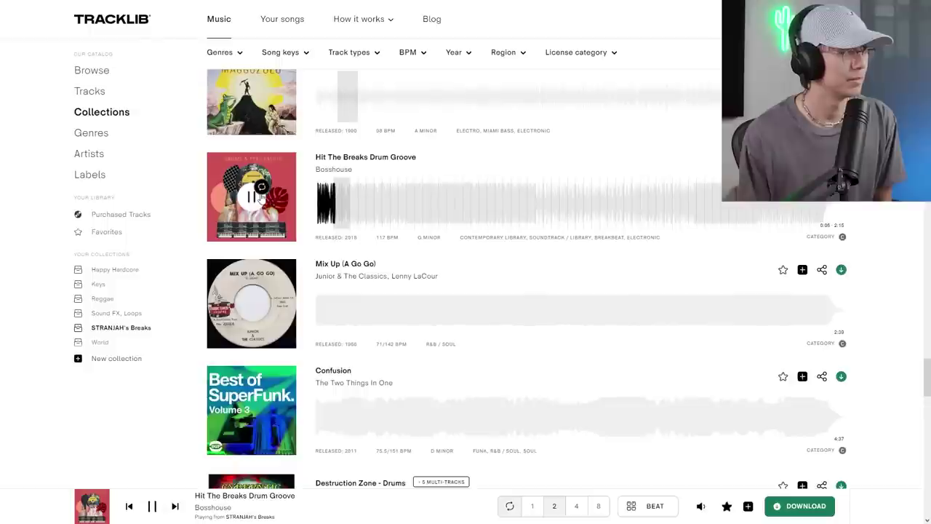
scroll(262, 199, "up", 2)
scroll(262, 198, "down", 4)
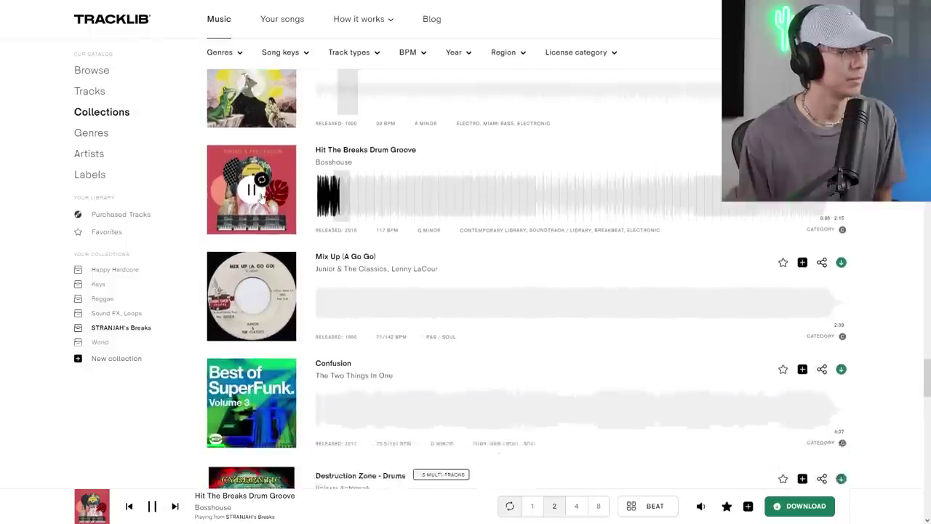
scroll(262, 199, "down", 4)
scroll(262, 199, "up", 10)
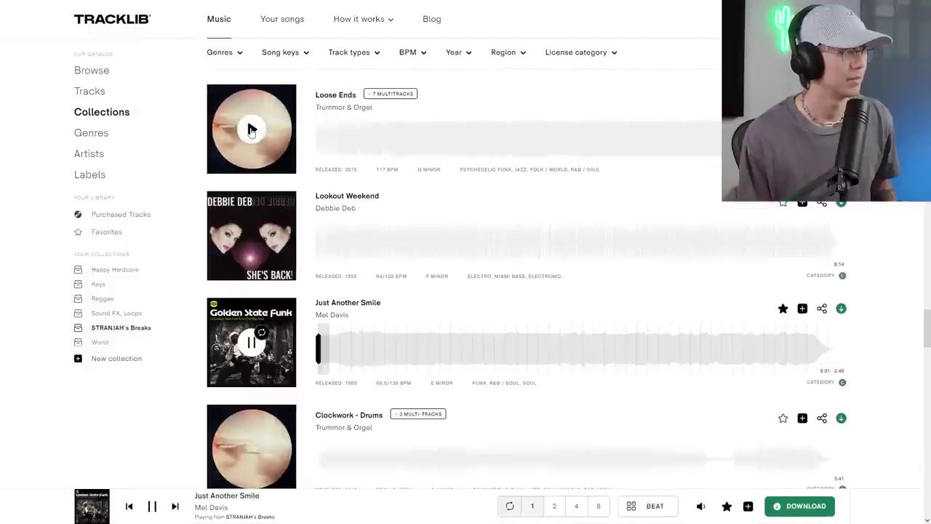
key("space")
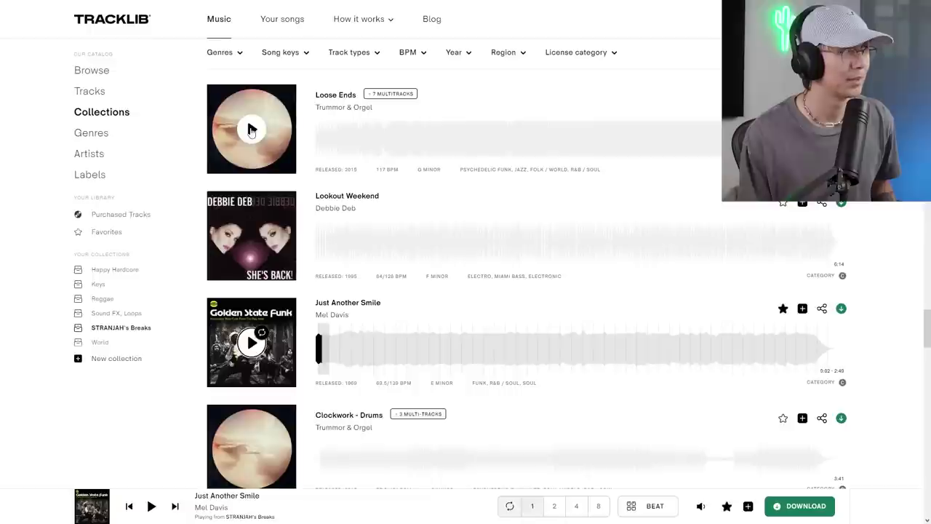
- Preview the breaks in Loose Ends and Fruktansvärt! Underbart! from the collection
left_click(251, 130)
scroll(251, 133, "up", 1)
scroll(251, 132, "up", 3)
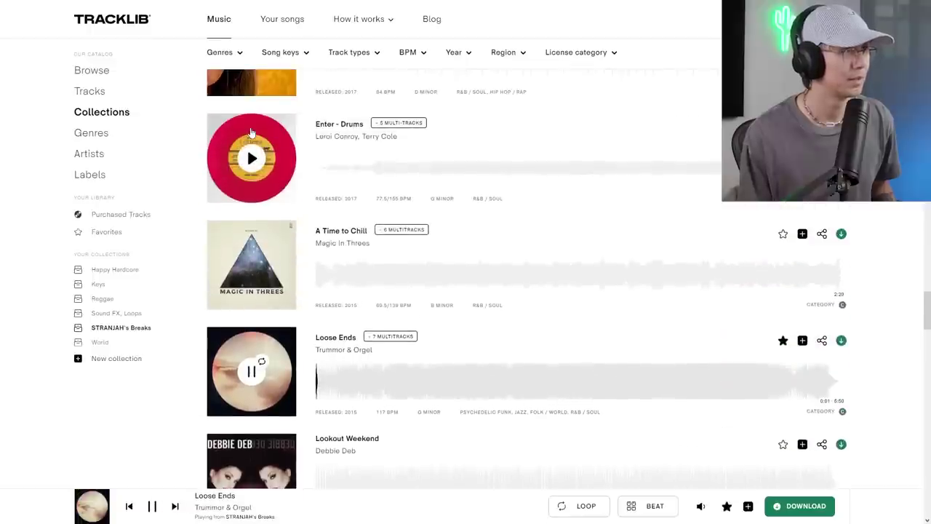
scroll(252, 132, "up", 5)
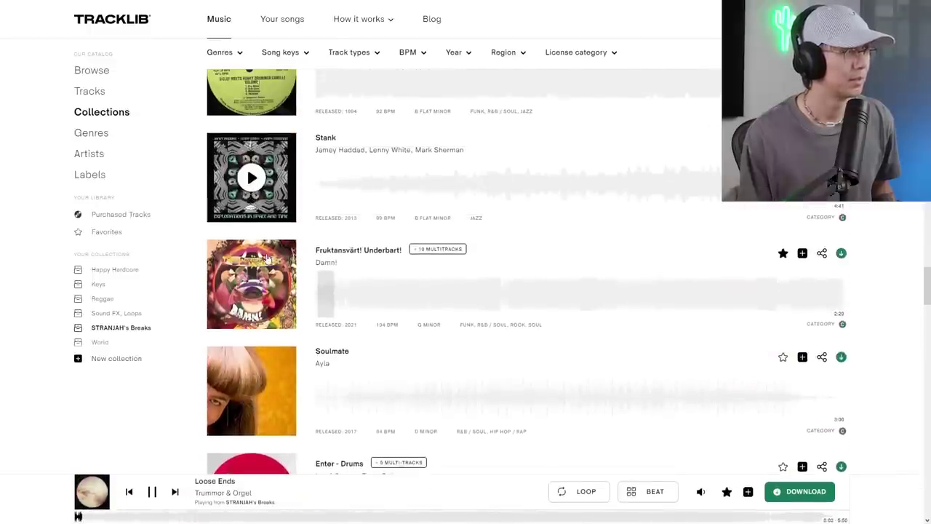
left_click(253, 284)
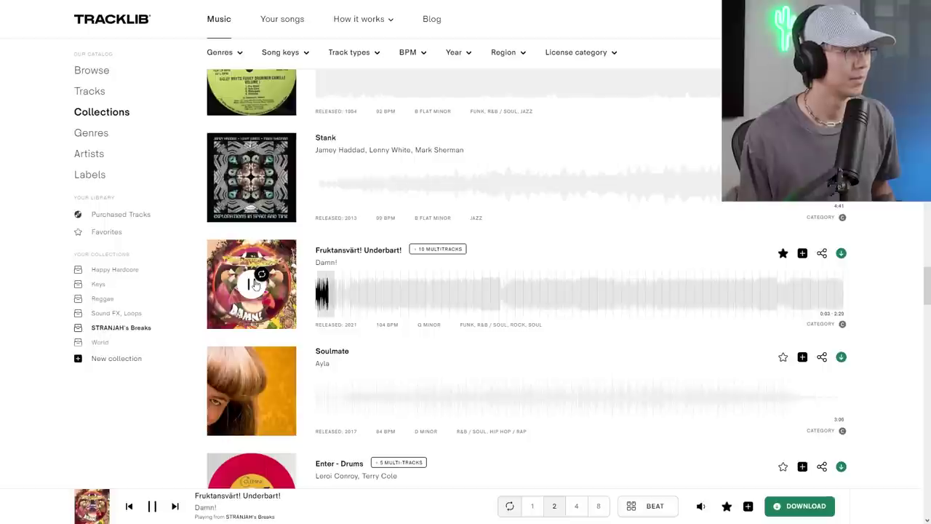
left_click(255, 285)
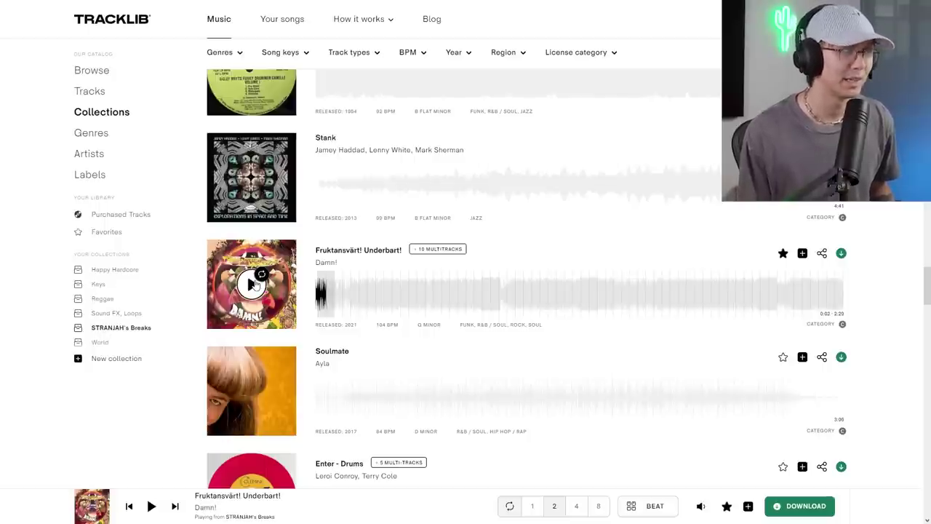
- Preview First Joint by The 45 King near the start of the collection
scroll(253, 269, "up", 10)
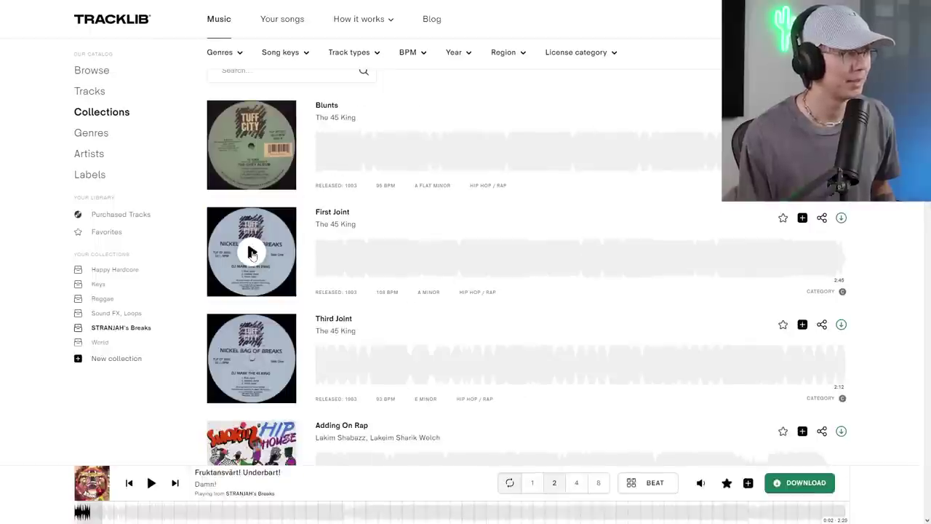
left_click(251, 252)
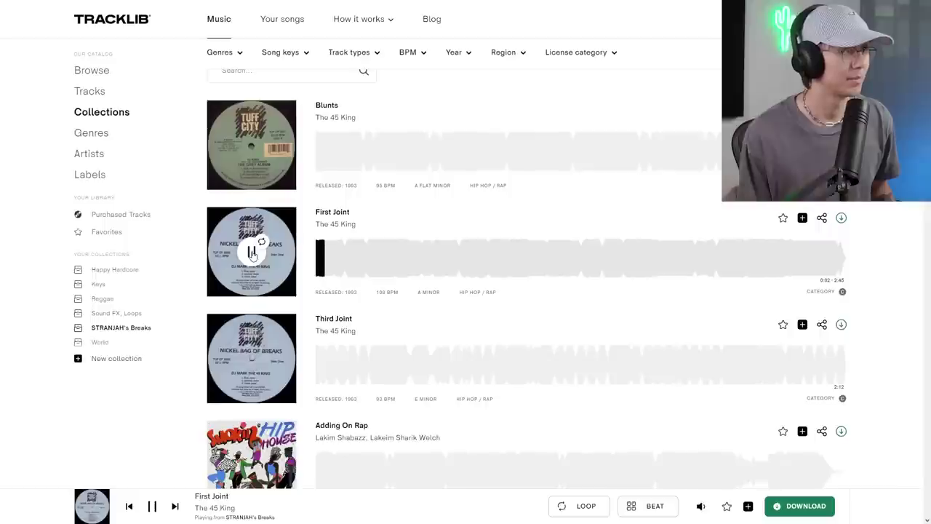
left_click(251, 252)
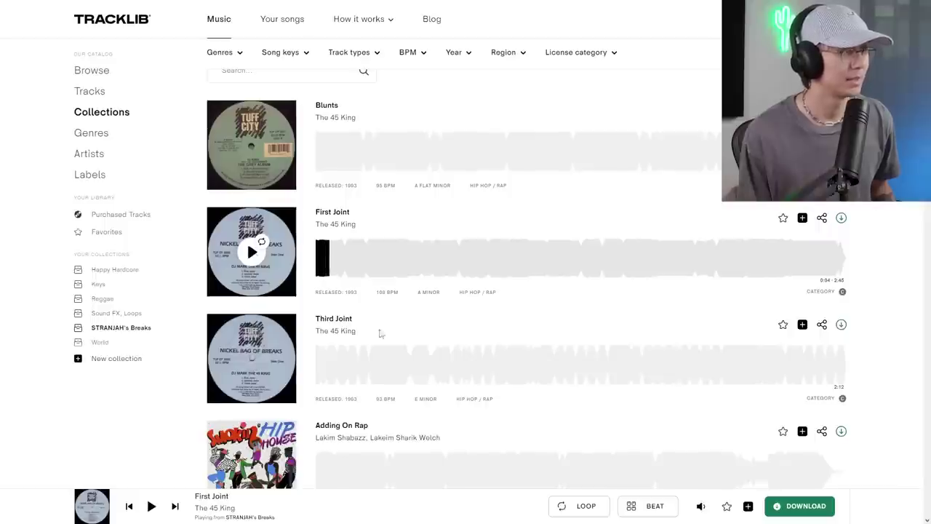
- Loop the opening break of First Joint with the loop length set to 4 and download it
left_click(584, 506)
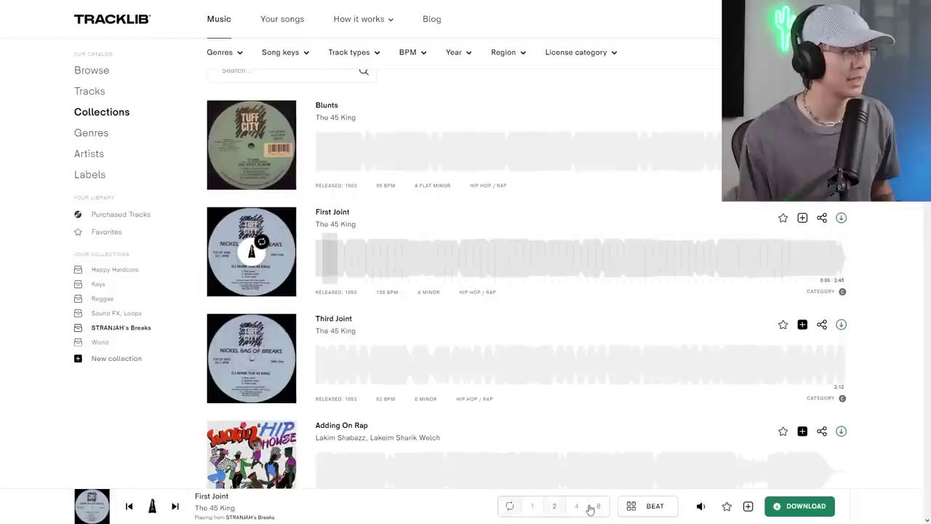
key("space")
left_click(576, 507)
key("space")
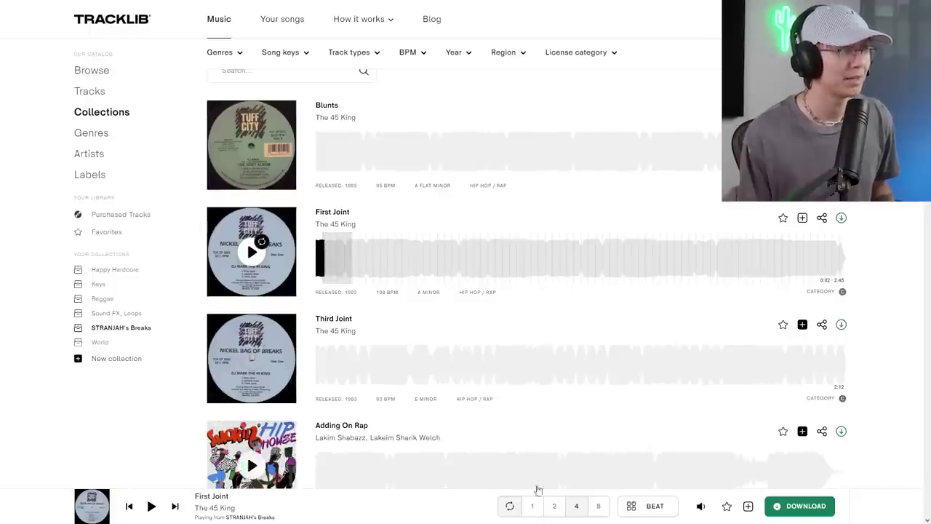
left_click(572, 508)
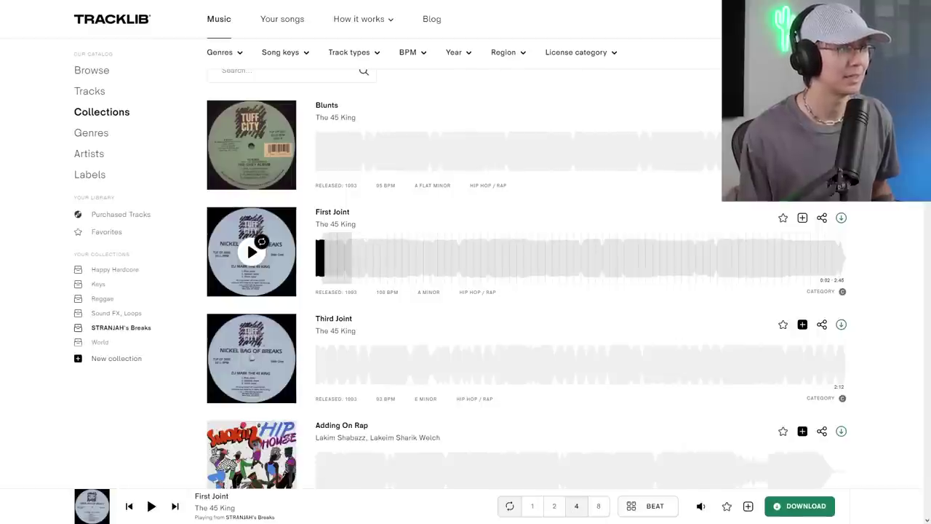
left_click(793, 508)
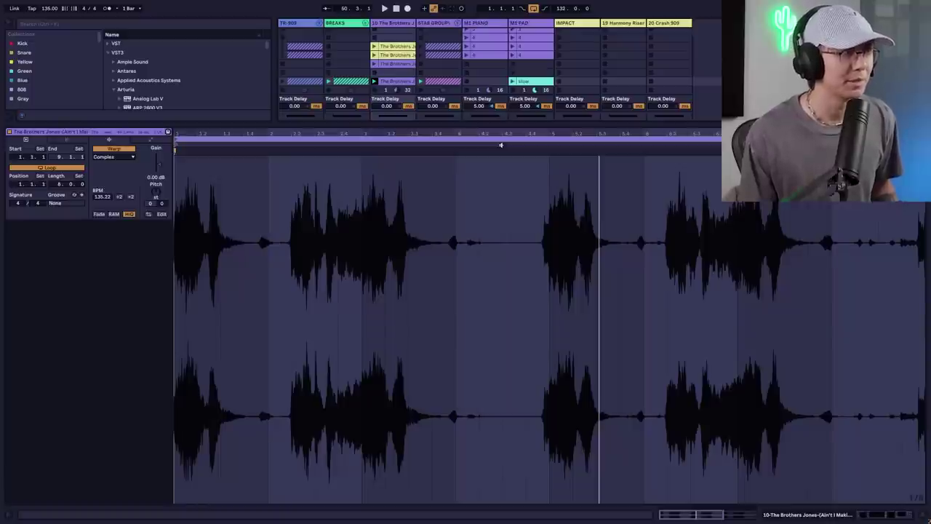
- In Ableton Live, play the Brothers Jones clip and set the project tempo to 170 BPM
left_click(500, 145)
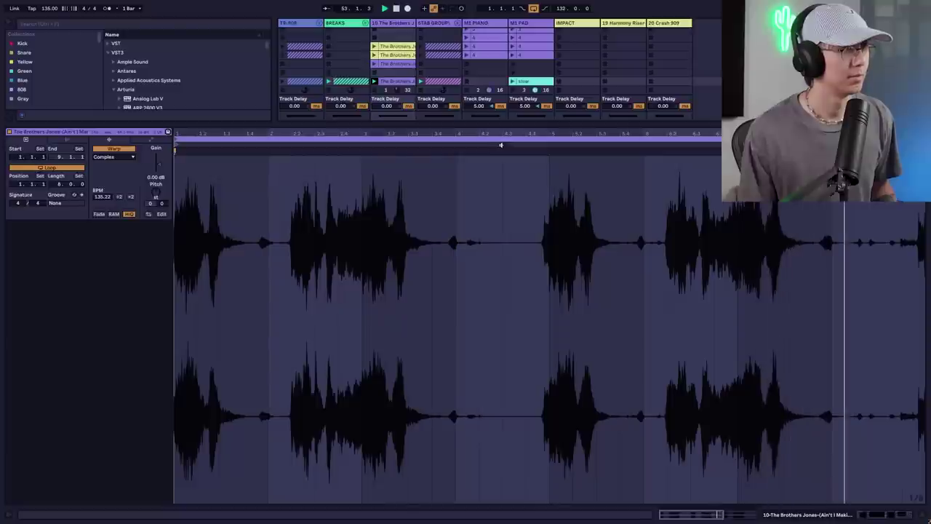
key("space")
left_click(49, 9)
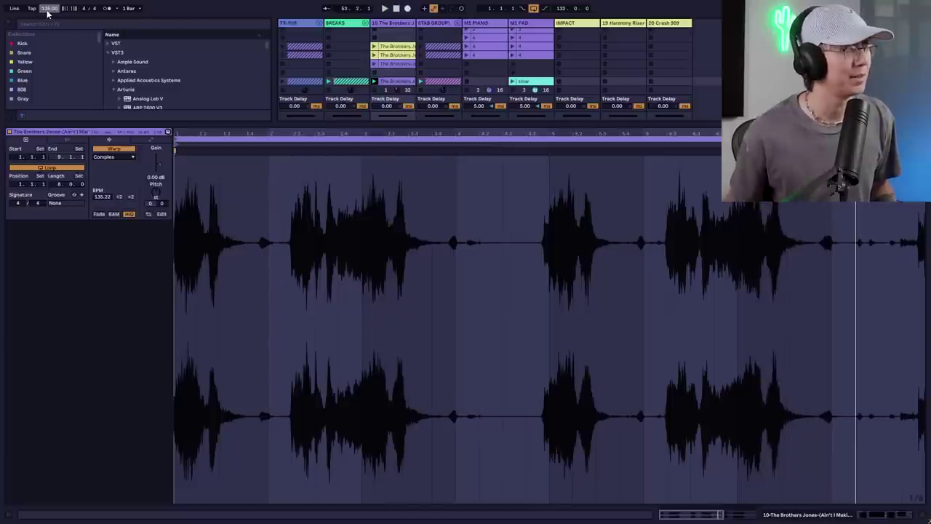
type("13")
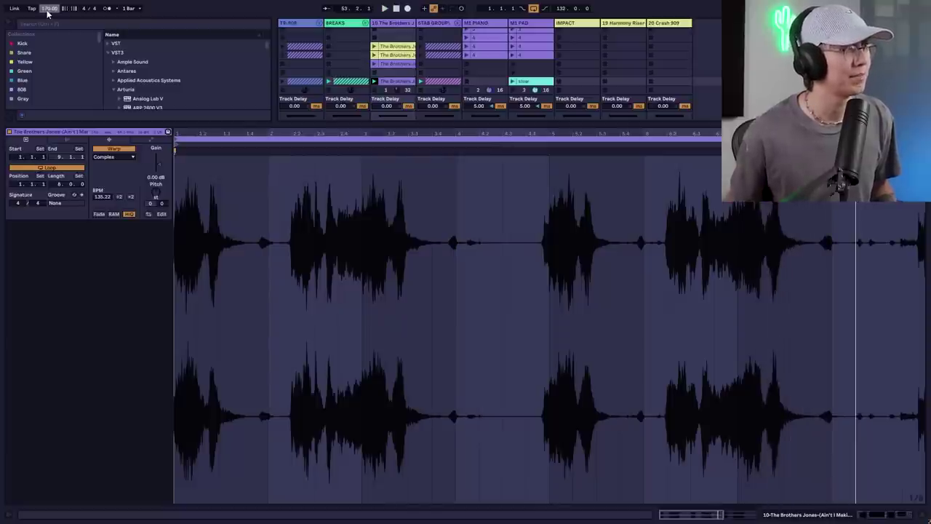
key("Return")
- Transpose the Brothers Jones clip up 4 semitones
left_click(468, 146)
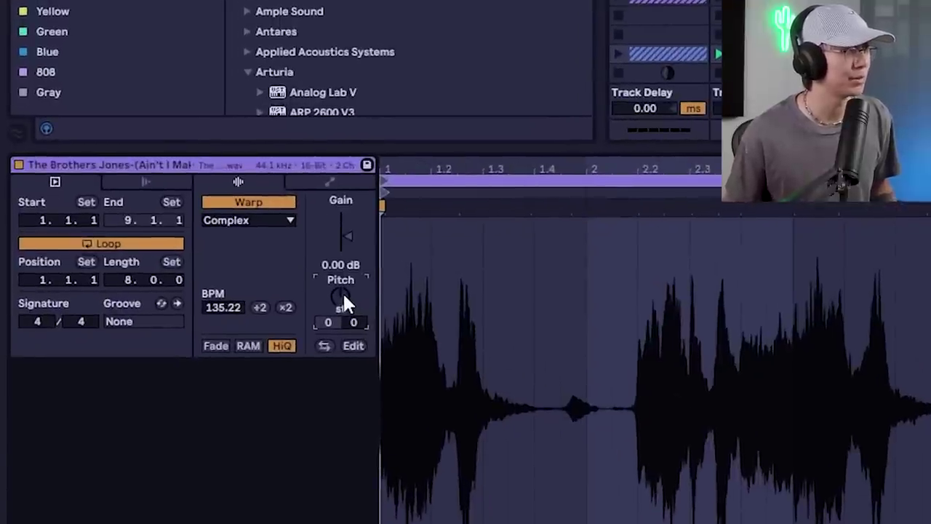
type("4")
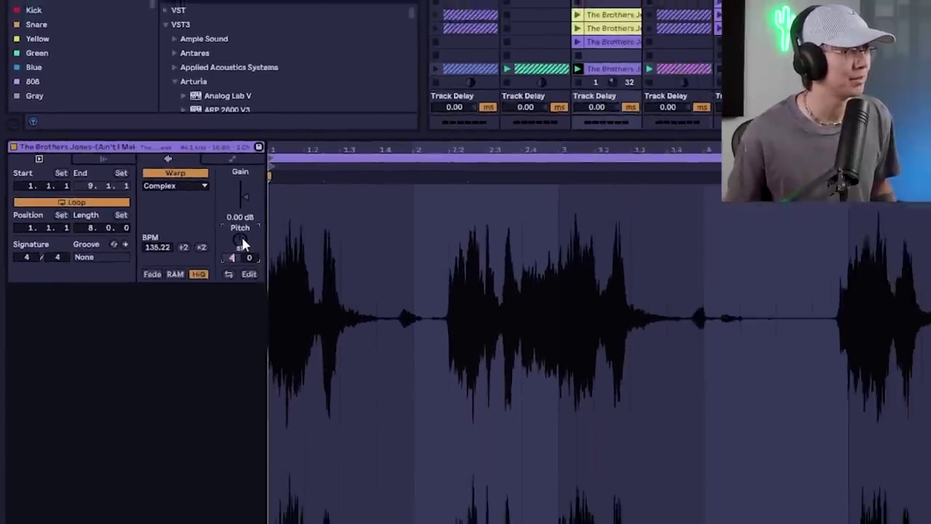
key("Return")
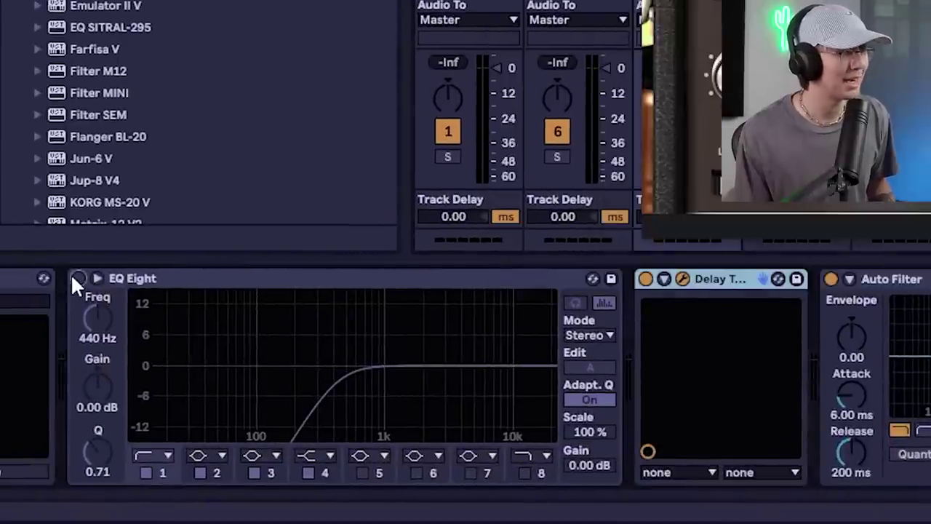
- Turn on the EQ Eight low-cut filter placed before the delay
left_click(78, 278)
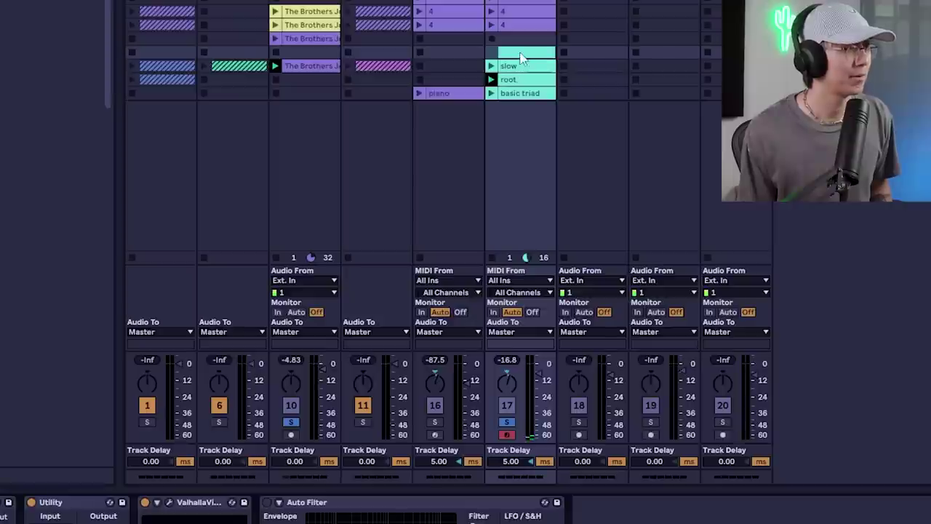
- Create an empty MIDI clip on the M1 PAD track in the slot above the "slow" clip
double_click(521, 57)
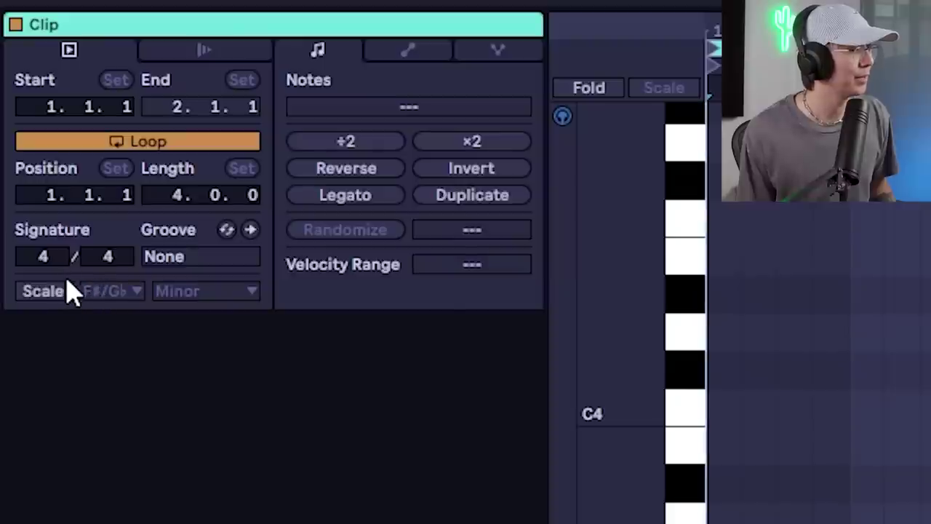
- Enable the F#/Gb Minor scale for the empty pad clip and show only the scale's notes in the piano roll
left_click(119, 293)
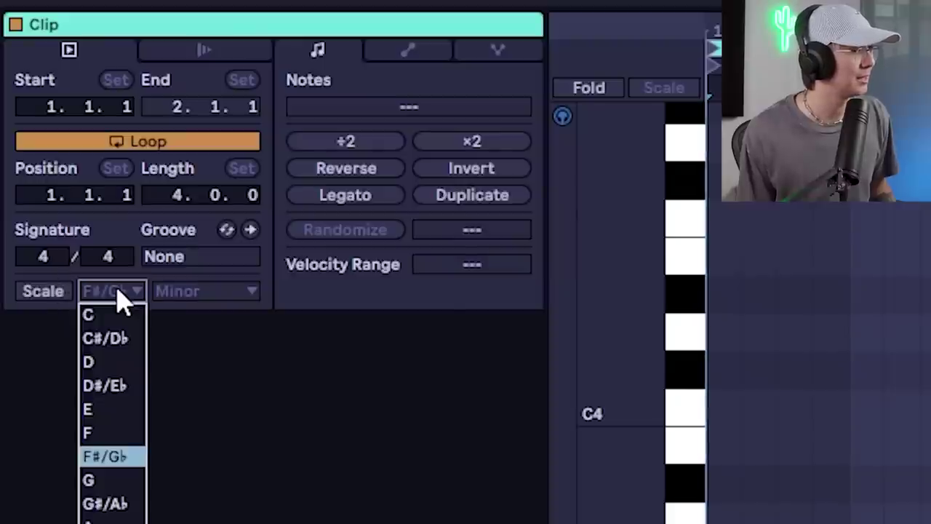
left_click(146, 458)
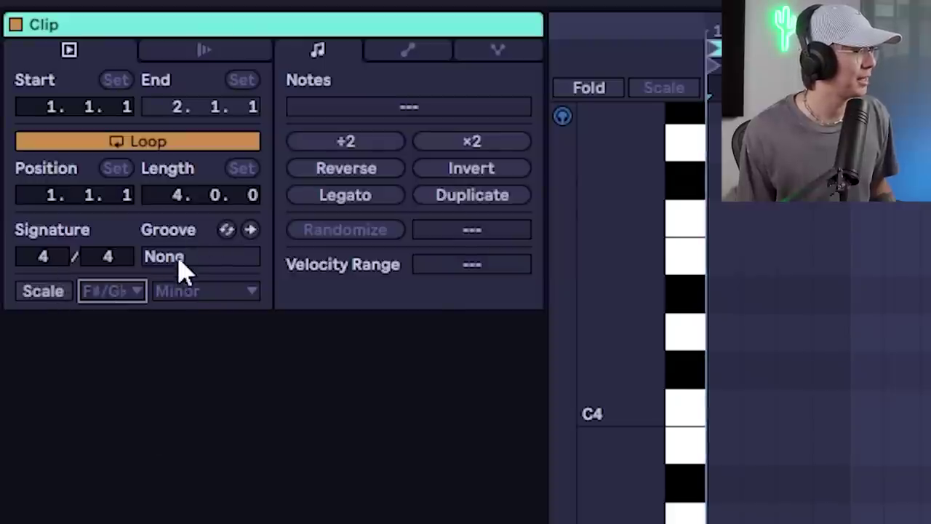
left_click(43, 297)
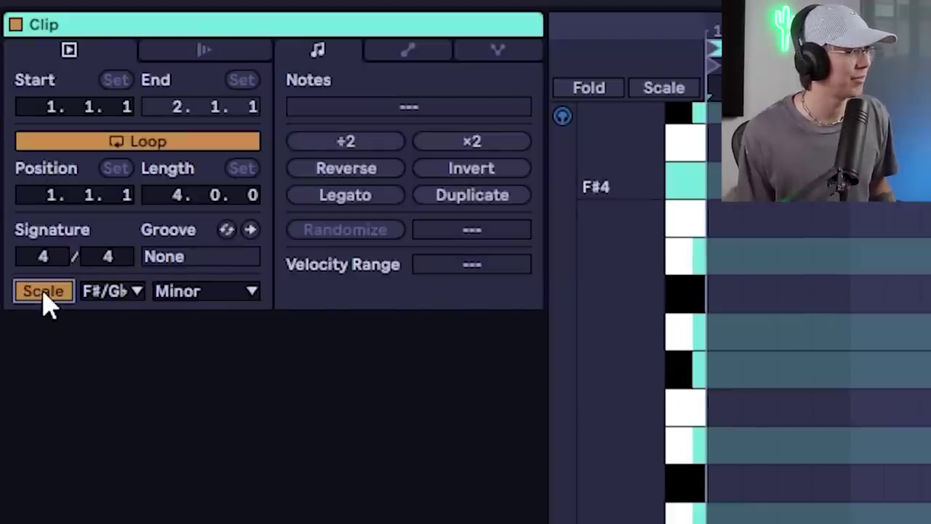
left_click(233, 291)
left_click(236, 343)
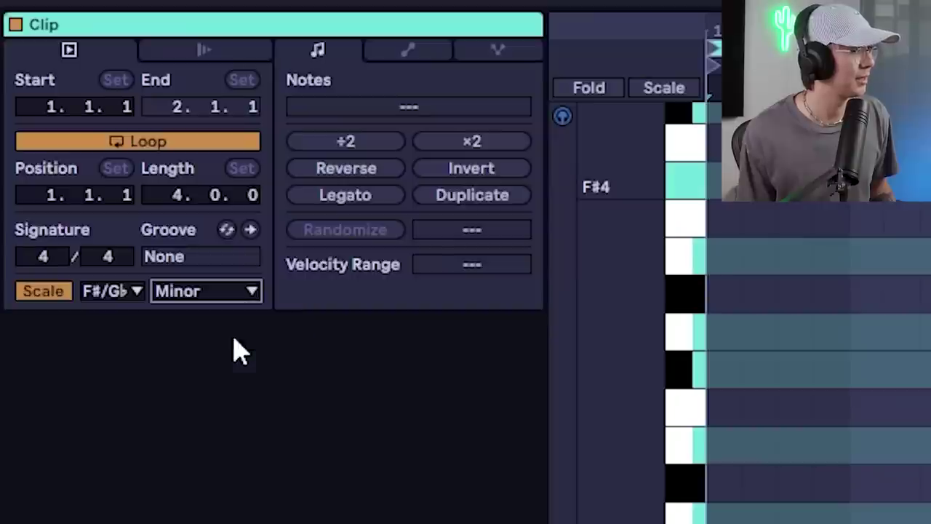
left_click(675, 95)
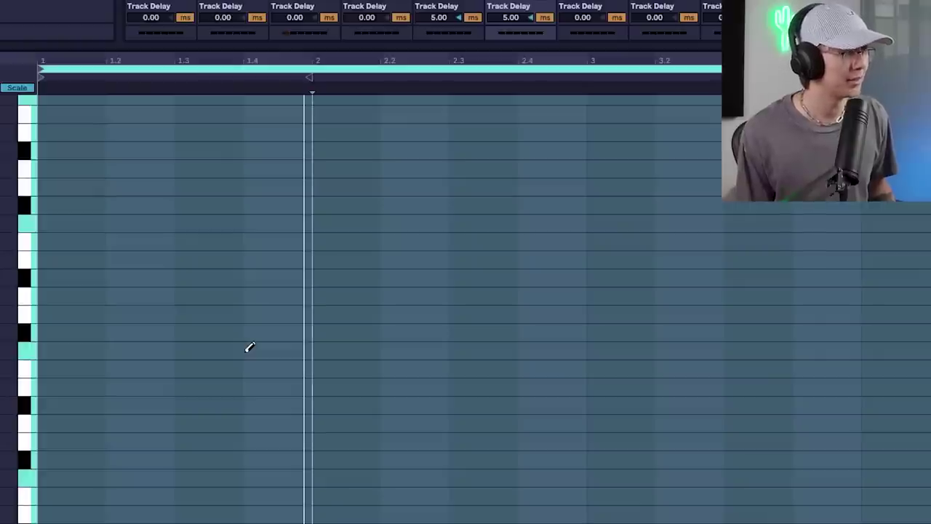
- Draw four one-bar root notes in the pad clip: F#3, A3, E4 and D4
left_click(247, 352)
left_click(316, 277)
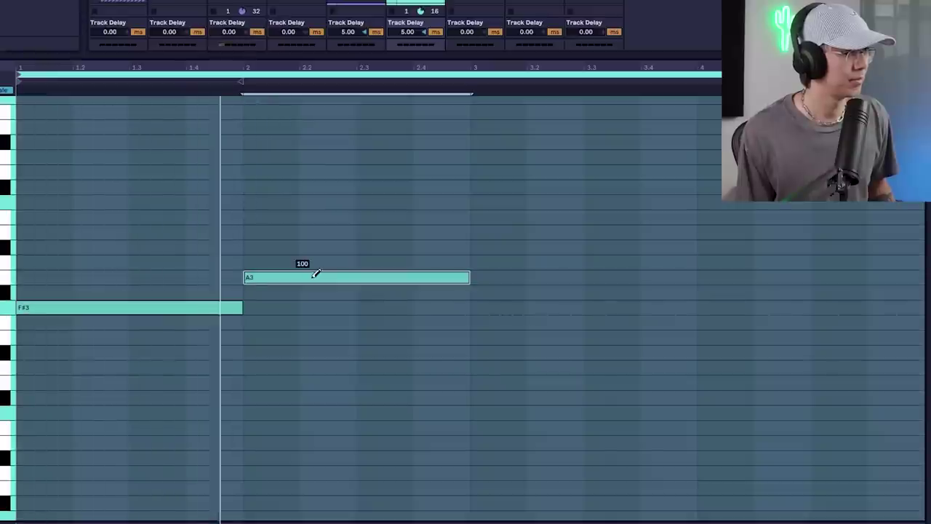
left_click(503, 217)
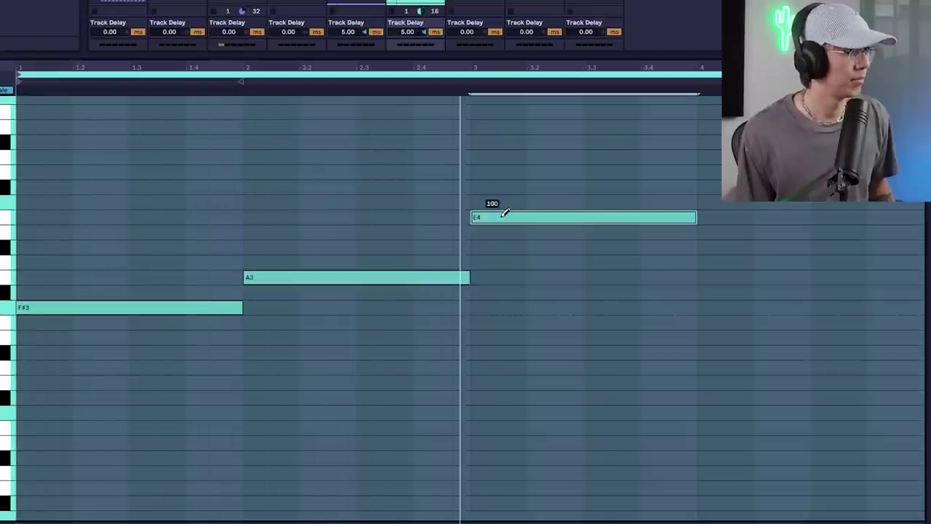
left_click(740, 233)
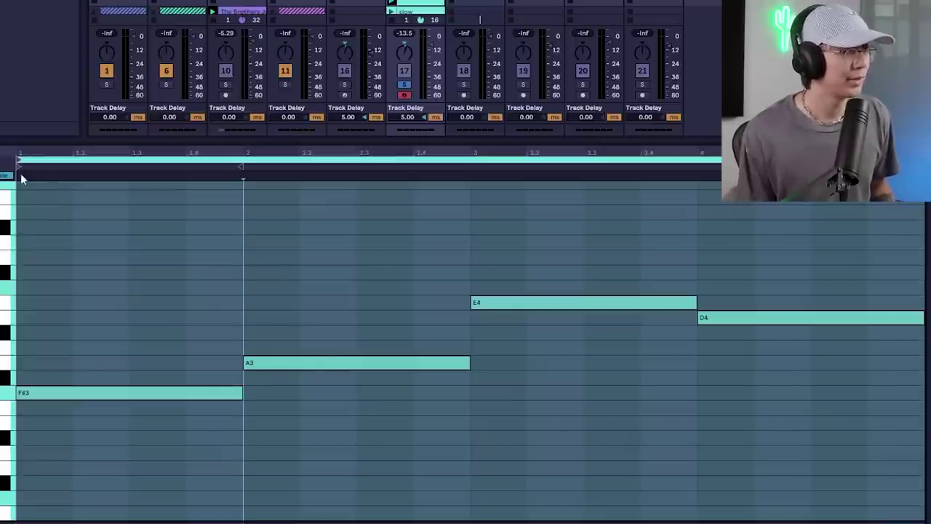
- Stack copies of the root notes above themselves to build F#3-A3-C#4, A3-C#4-E4, E4-G#4-B4 and D4-F#4-A4 triads, and play them
left_click(682, 258)
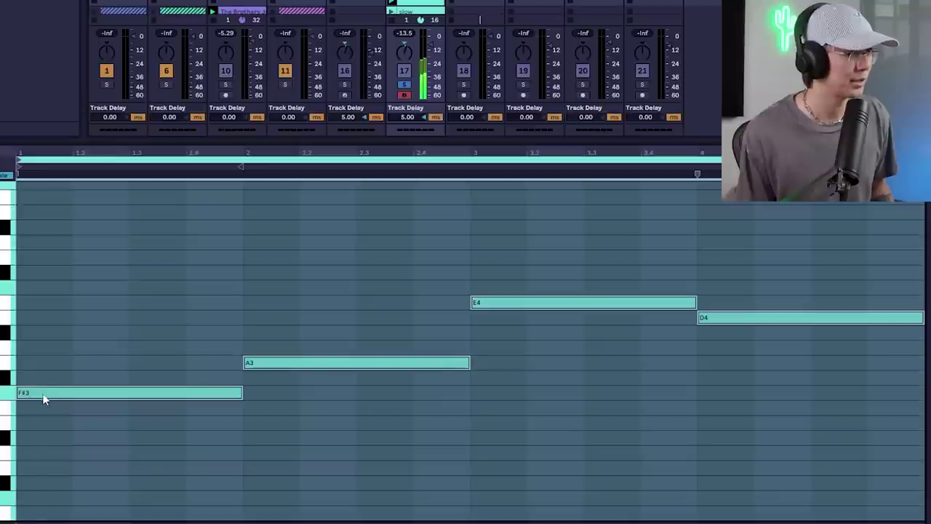
left_click_drag(41, 393, 51, 332)
left_click(62, 264)
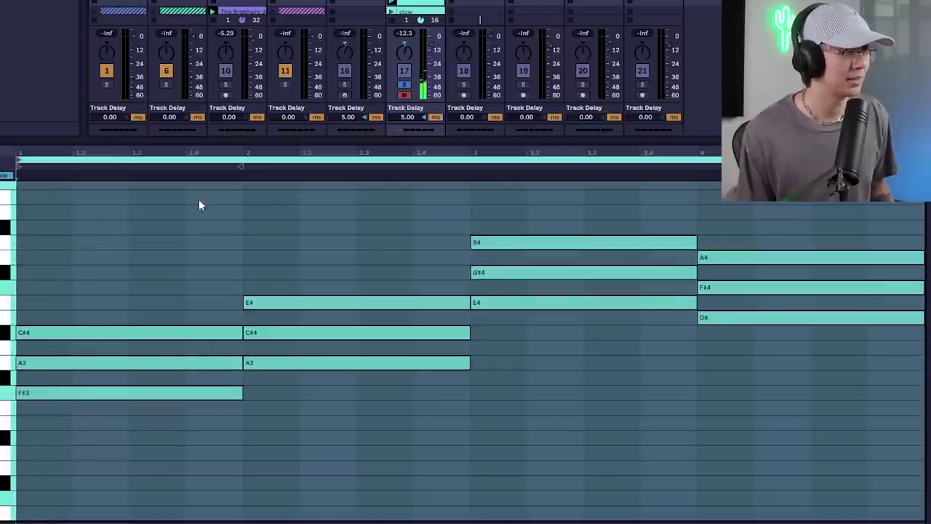
key("space")
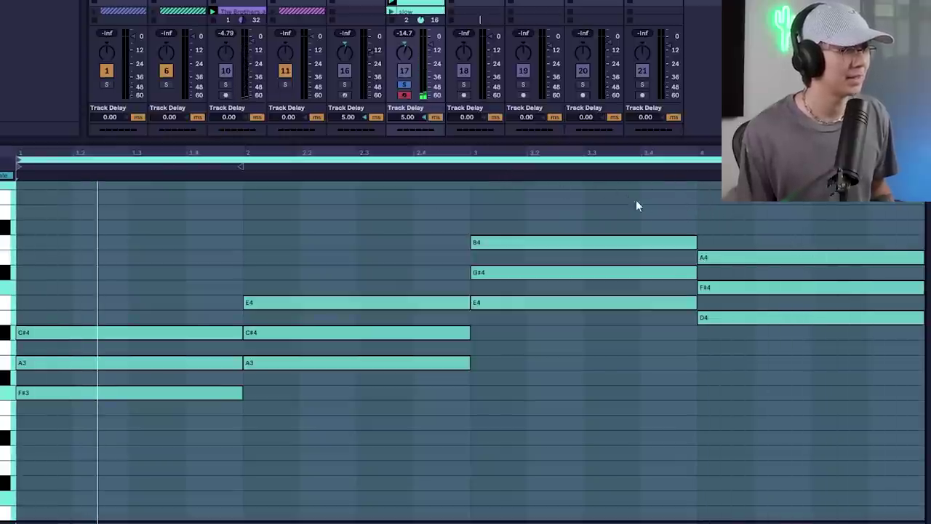
- Move the upper two notes of the third and fourth chords down an octave to G#3, B3, F#3 and A3, and play the progression
left_click_drag(565, 188, 757, 291)
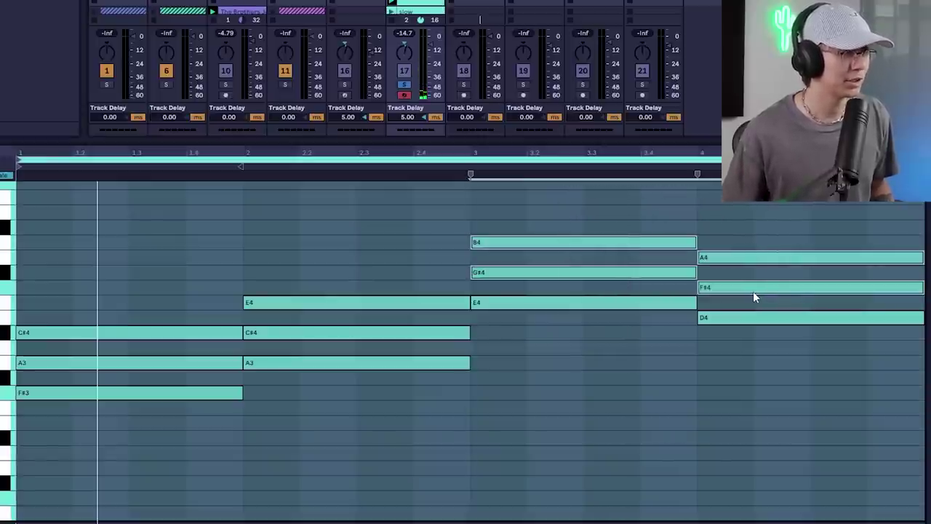
key("shift+Down")
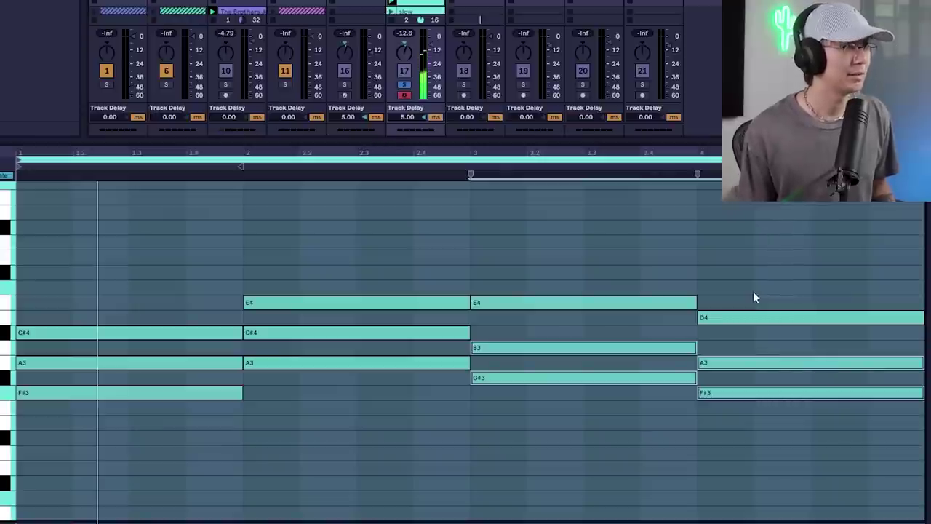
left_click(245, 242)
key("space")
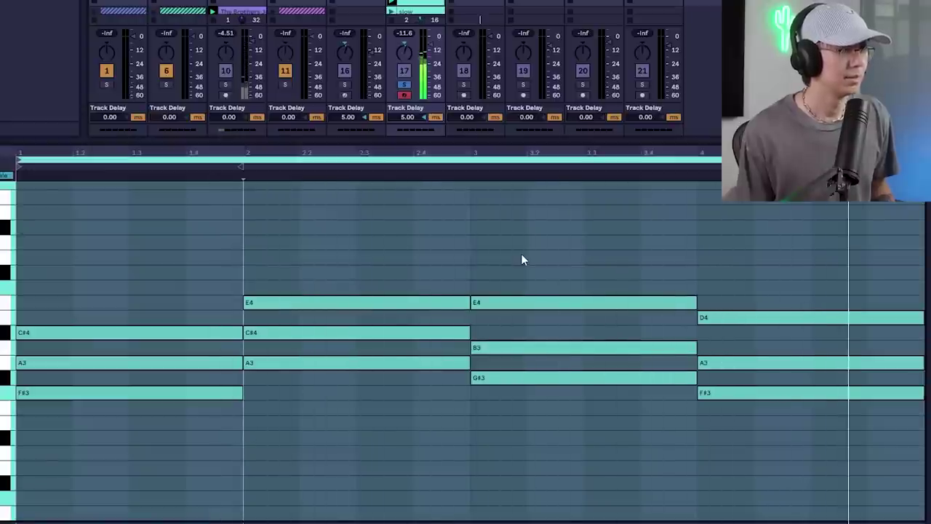
key("space")
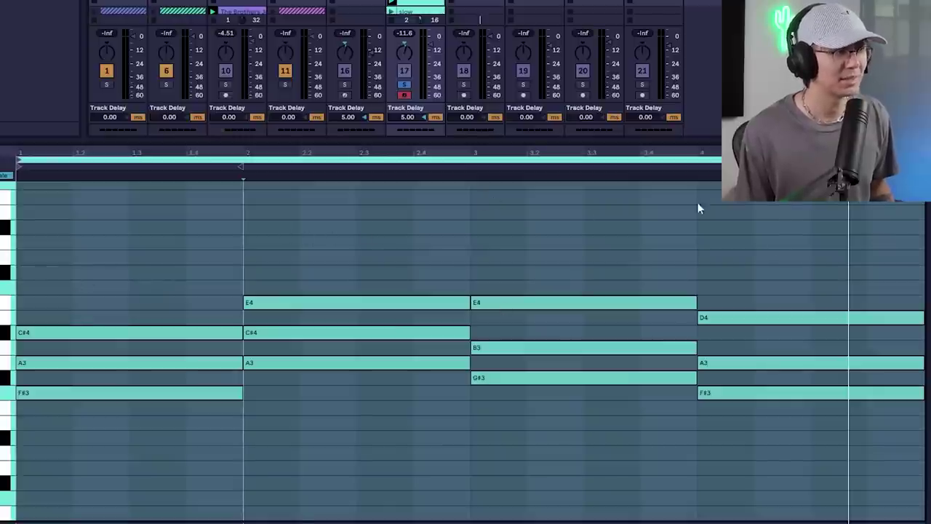
left_click(544, 192)
key("space")
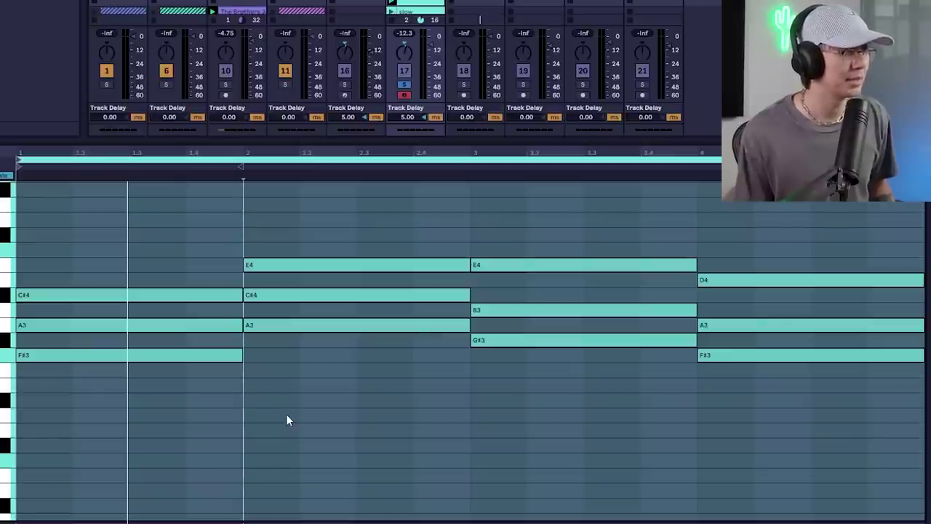
- Select the four chords' root notes and copy them down an octave as F#2, A2, E3 and D3 bass notes
left_click_drag(327, 374, 325, 331)
left_click_drag(566, 251, 564, 266)
left_click_drag(773, 244, 775, 311)
scroll(58, 334, "down", 3)
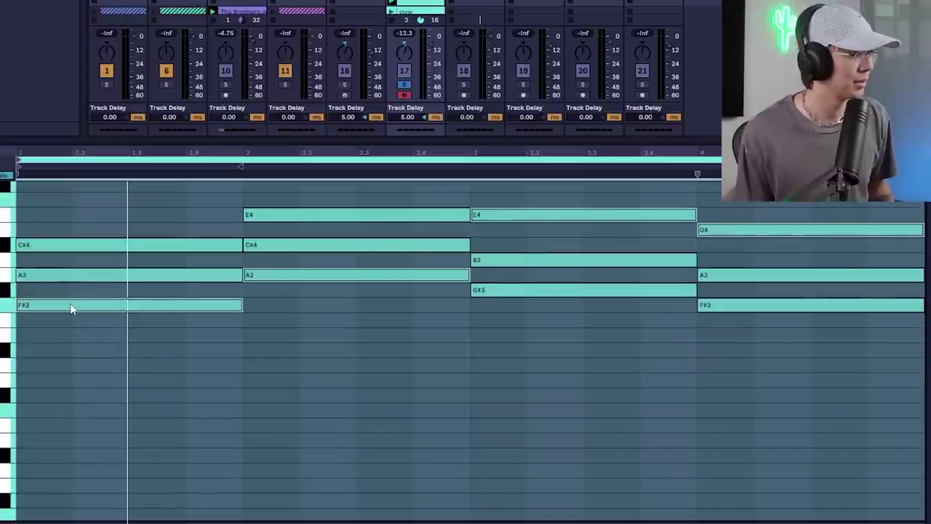
left_click_drag(71, 310, 71, 422)
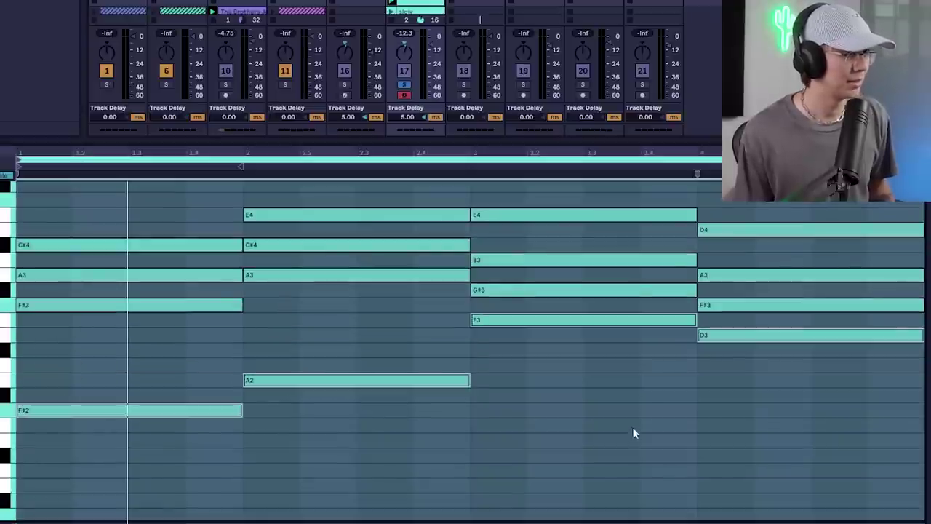
- Lower the bass notes of the last two chords another octave to E2 and D2, and play the pad clip
left_click_drag(735, 375, 658, 325)
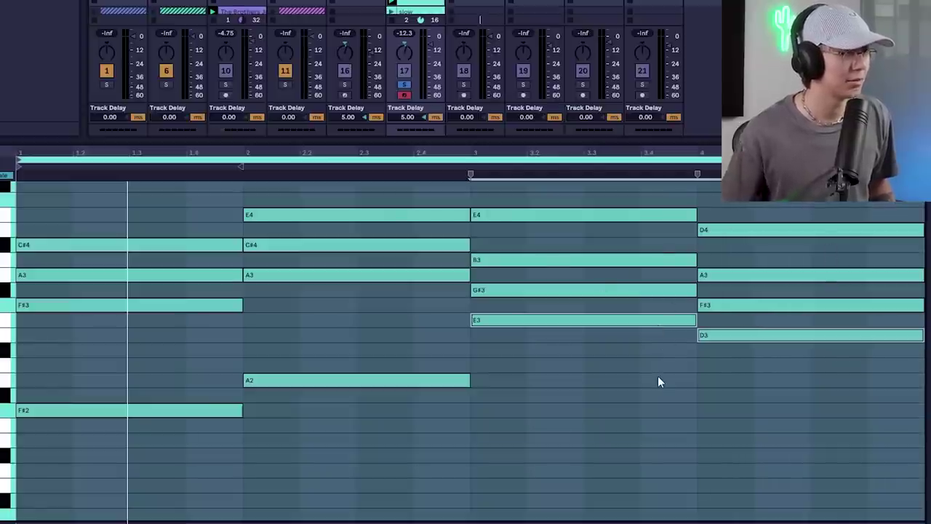
key("shift+Down")
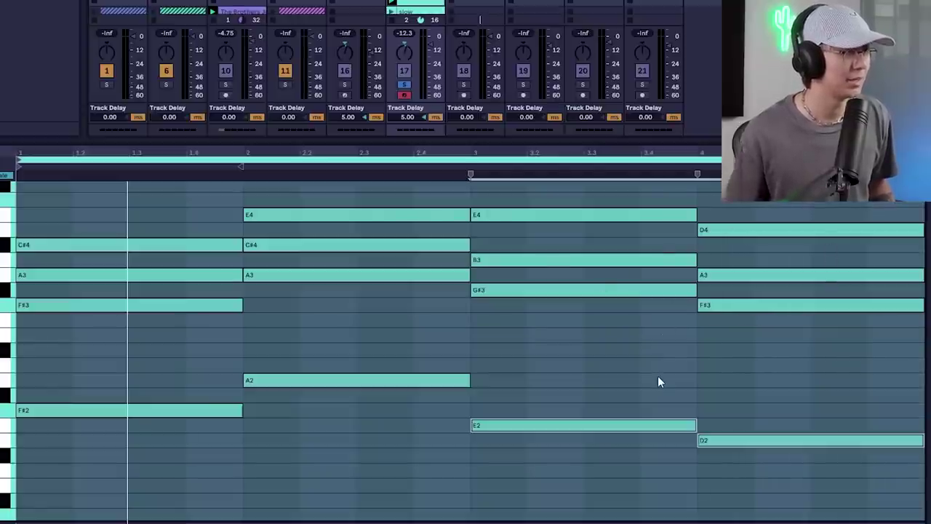
left_click(394, 2)
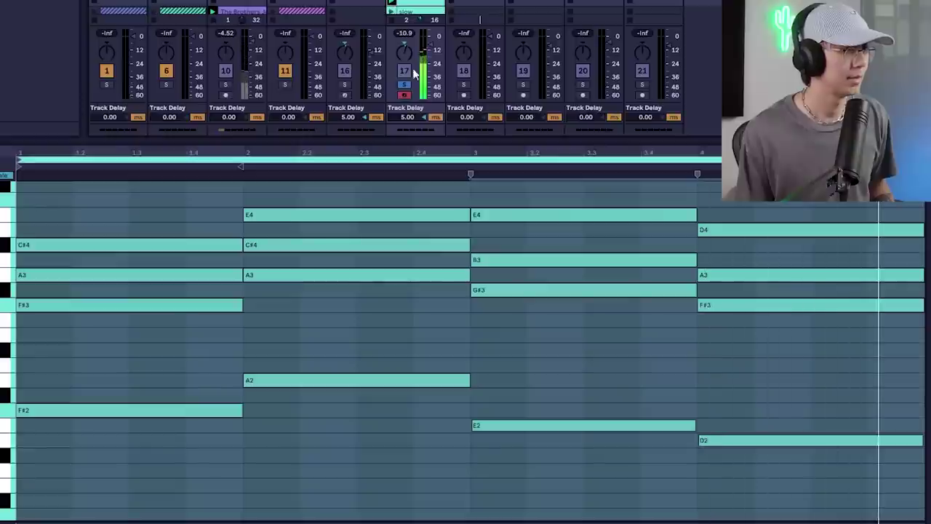
- Copy the full chord progression into a clip on the M1 PIANO track and play it
left_click(548, 336)
key("ctrl+a")
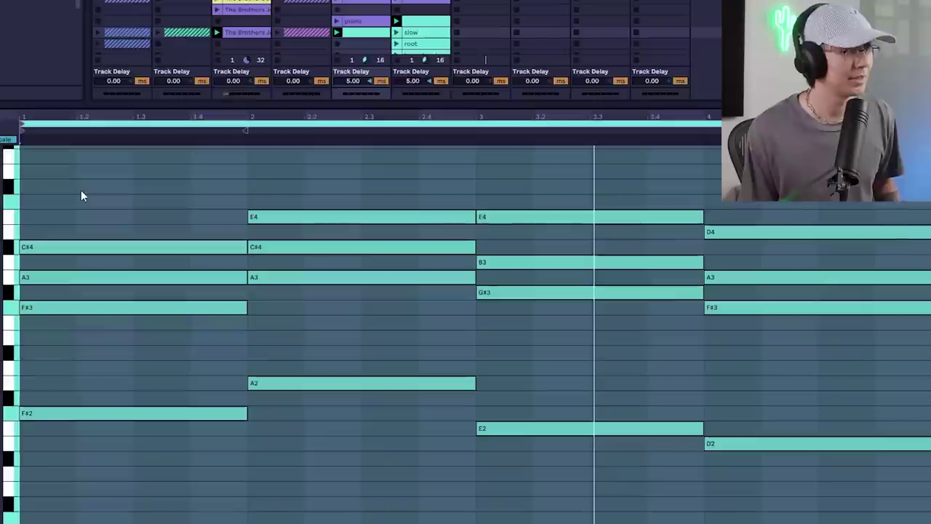
left_click(147, 183)
key("space")
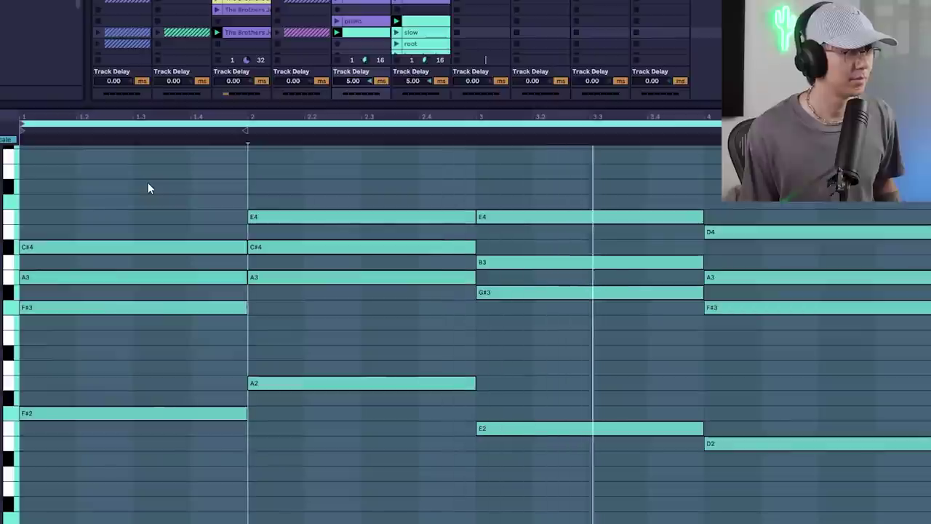
key("space")
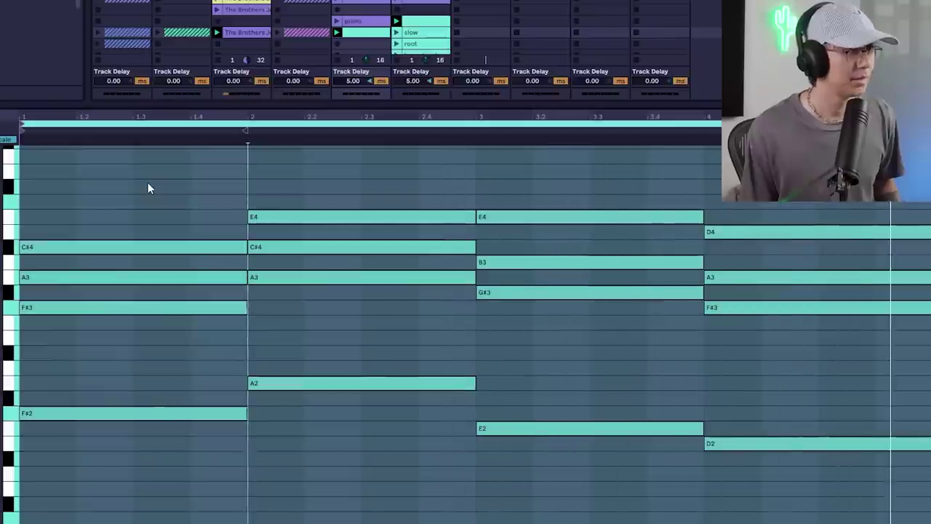
- Shorten the piano chords to one beat, repeat them three times per bar at 1.5-beat intervals, and play the rhythm
key("ctrl+a")
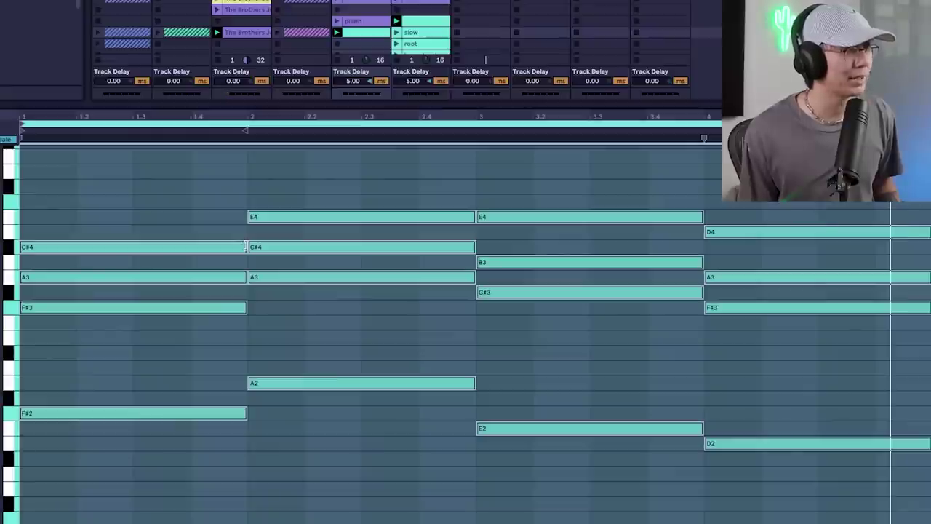
left_click_drag(246, 246, 222, 248)
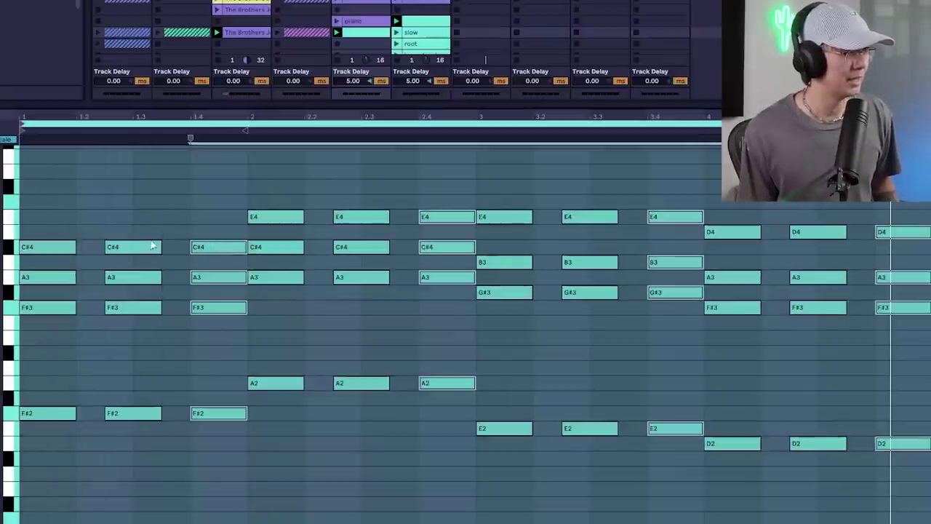
left_click(96, 193)
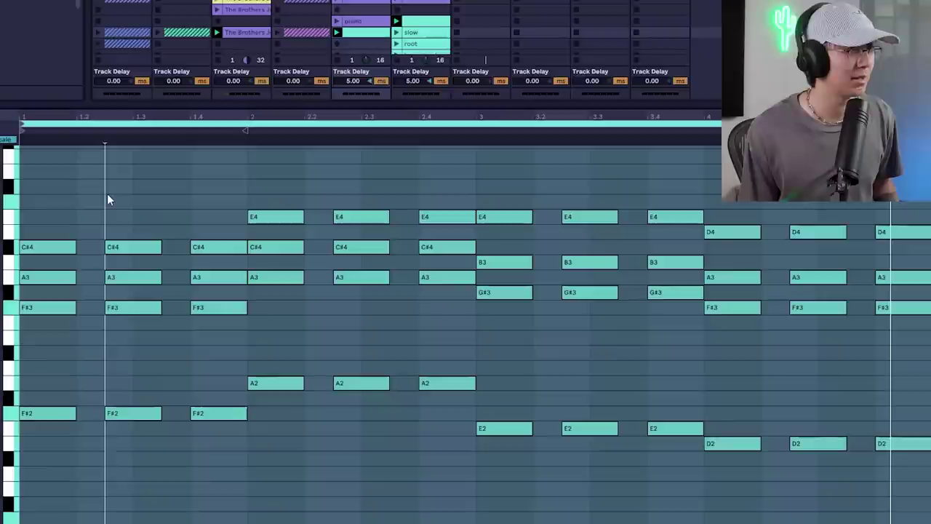
left_click(29, 207)
key("space")
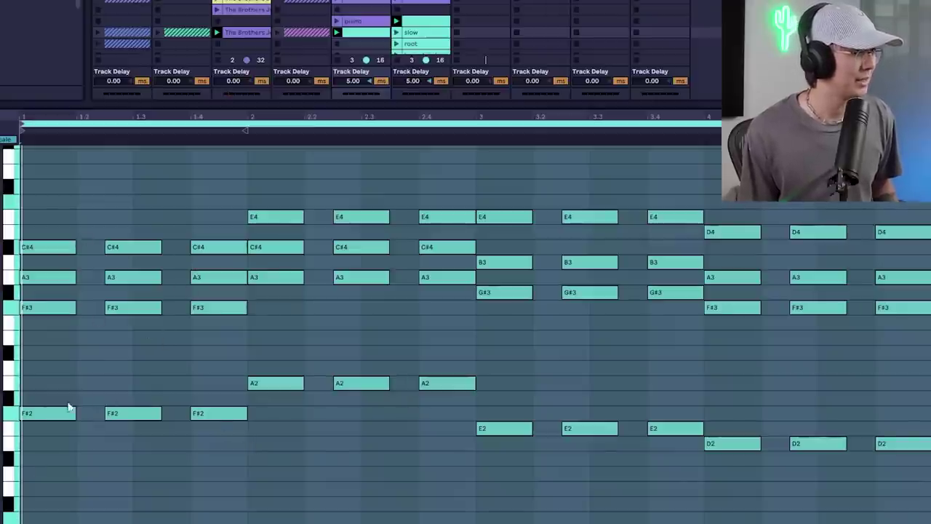
- Shift the piano's bass notes one beat later and delete the third F#2, A2 and E2 notes that spill into the following bars
left_click_drag(37, 360, 894, 521)
left_click_drag(79, 415, 124, 415)
left_click(331, 447)
left_click(285, 415)
key("Delete")
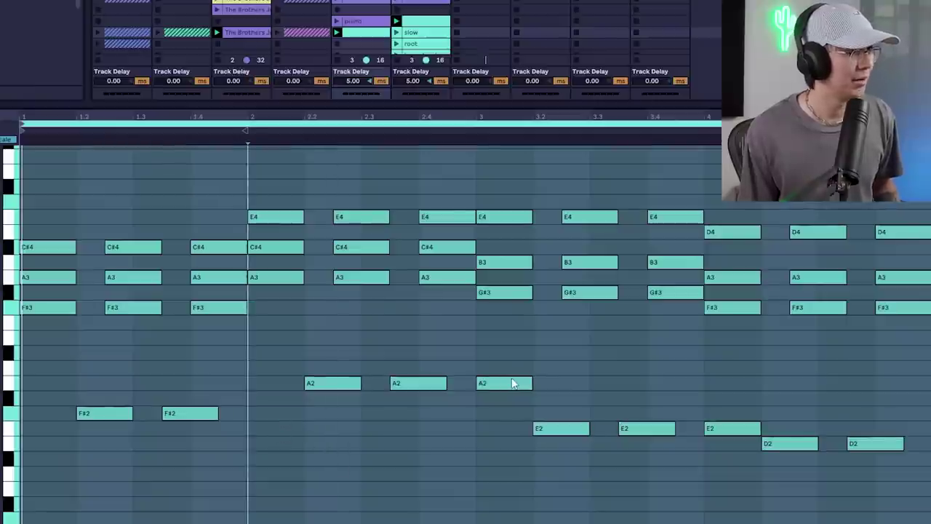
left_click(511, 383)
key("Delete")
left_click(725, 429)
key("Delete")
left_click(252, 366)
- Shorten the bass notes to half a beat and draw an extra F#2, A2, E2 and D2 at the end of their bars
mouse_move(75, 374)
left_mouse_down()
mouse_move(923, 468)
mouse_move(871, 446)
left_mouse_up()
key("space")
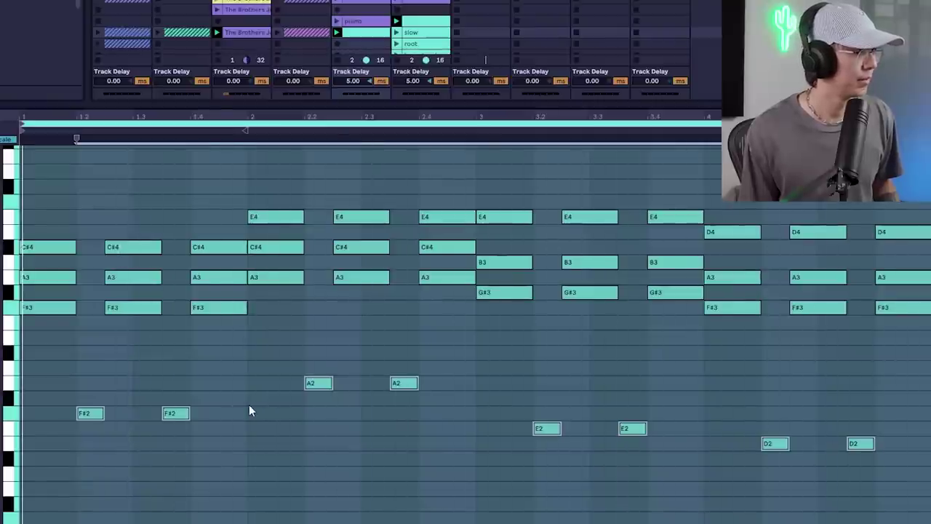
key("b")
left_click(231, 414)
left_click(461, 383)
left_click(689, 428)
left_click(902, 444)
key("space")
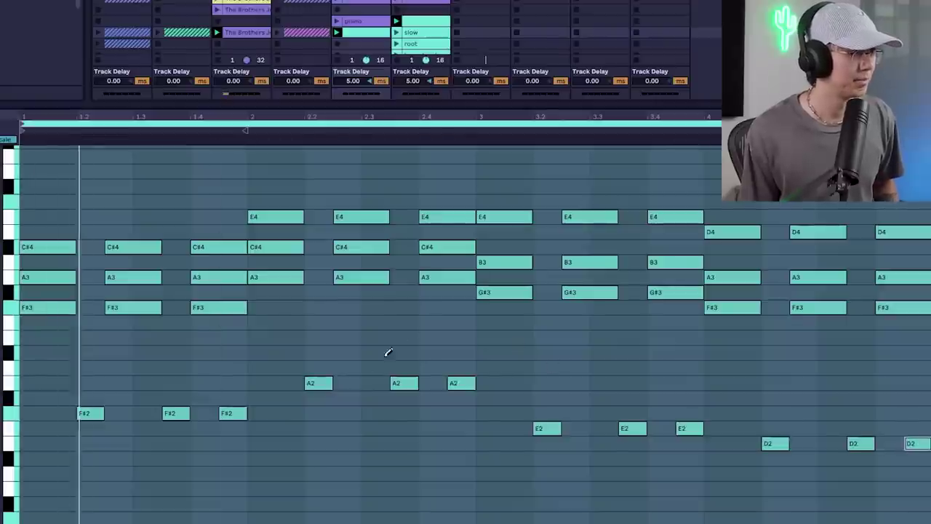
left_click(297, 381)
left_click(376, 382)
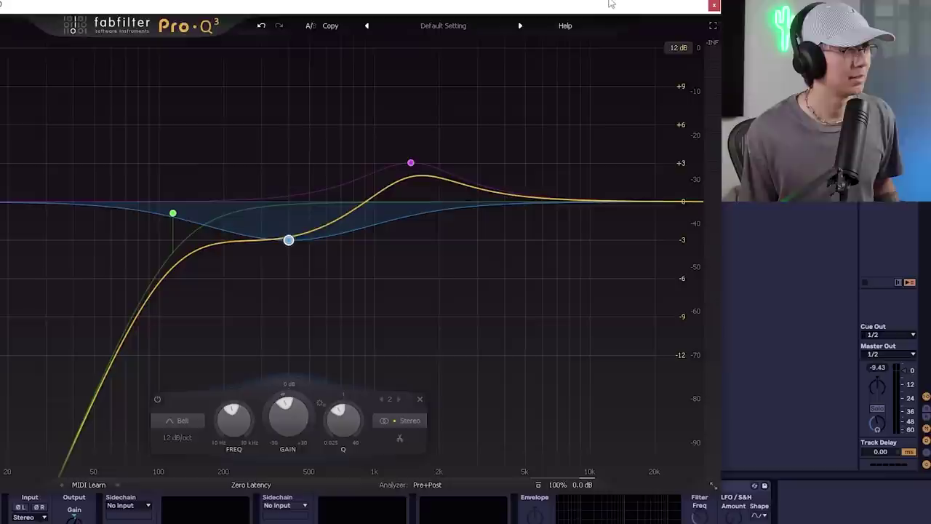
- Play the piano part and toggle the kHs Transient Shaper that follows Pro-Q 3 on the M1 PIANO track
left_click_drag(607, 2, 614, 4)
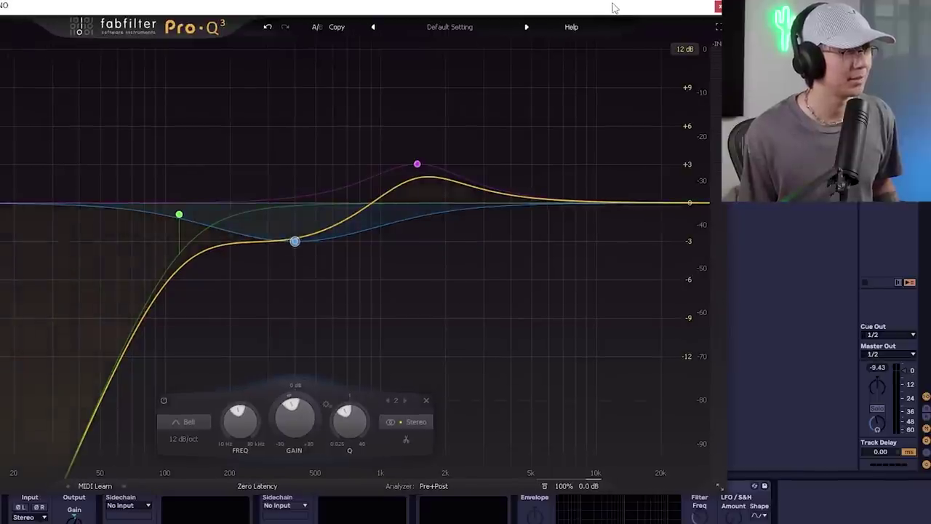
key("space")
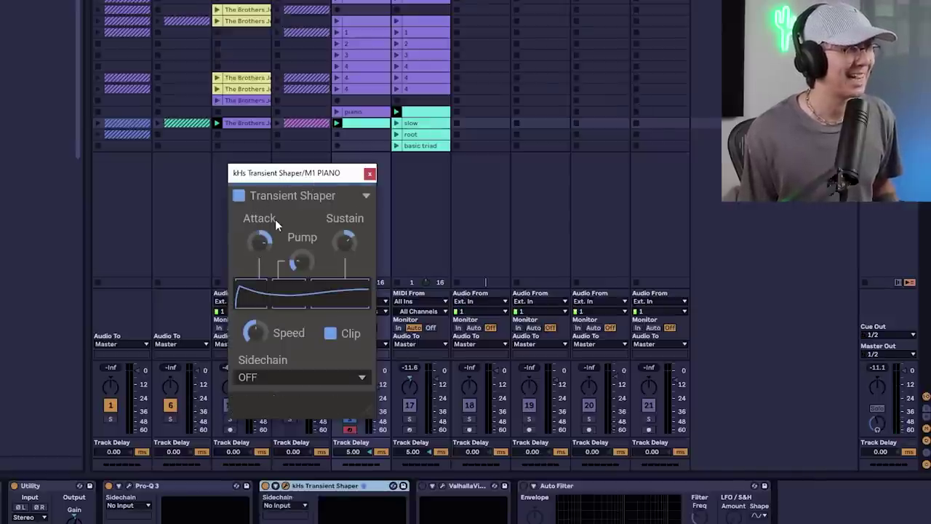
left_click(267, 487)
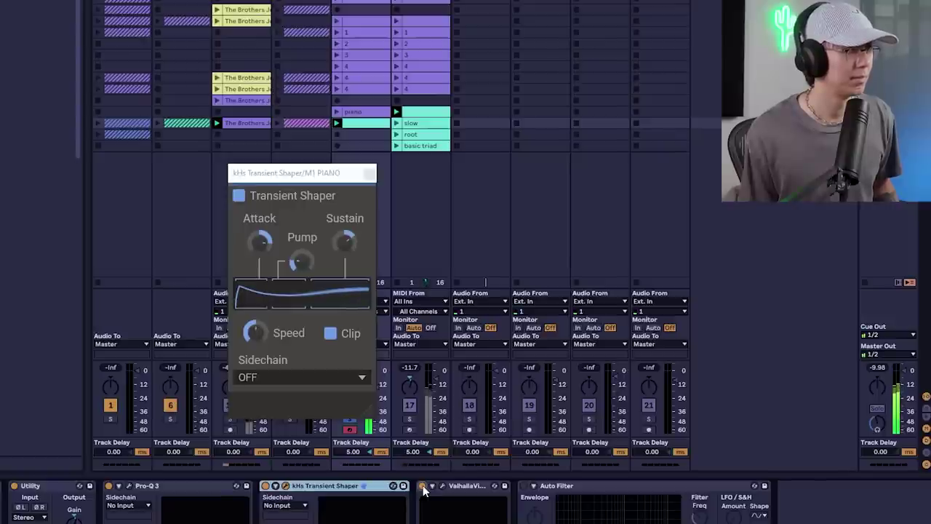
- Close the piano's transient shaper and play the soloed sample, piano and pad tracks together
left_click(370, 175)
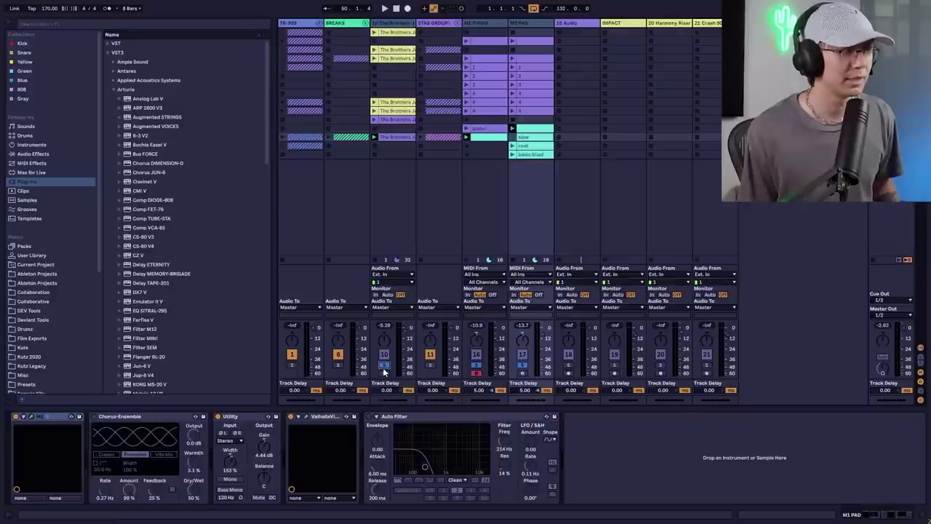
key("space")
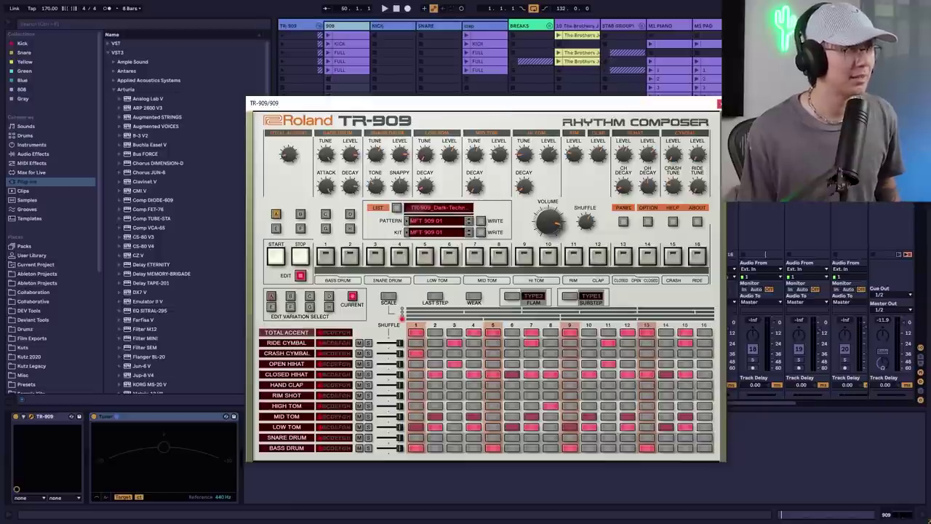
- Close the TR-909 plug-in, open the 909 track's 1 BAR clip and play its C1 kick notes
left_click(720, 103)
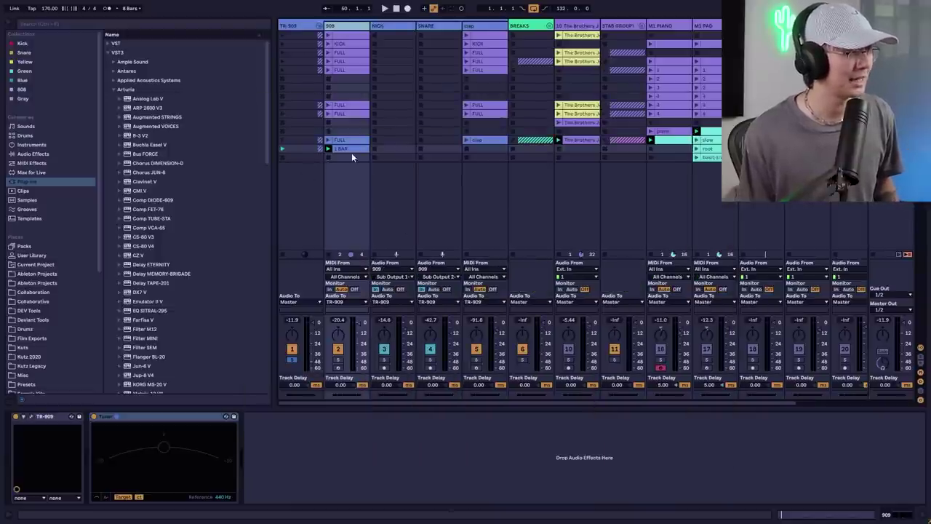
double_click(351, 153)
left_click(423, 409)
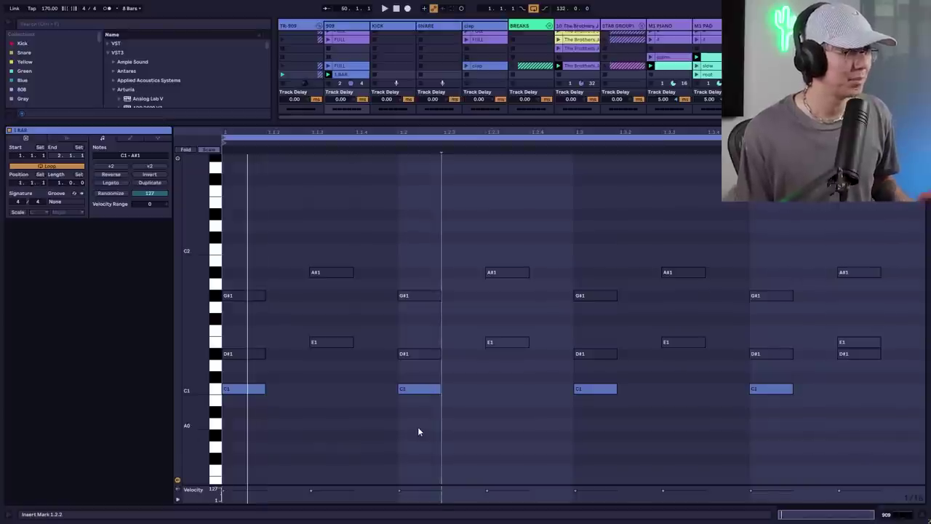
left_click(213, 393)
key("space")
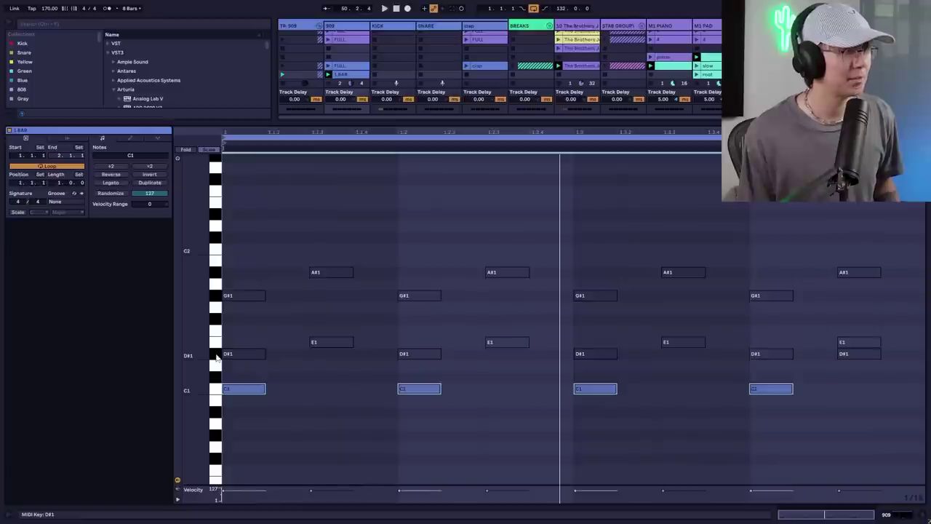
- Reactivate the D#1, E1, G#1 and A#1 drum notes in the 1 BAR clip, listening to the layers
left_click(216, 357)
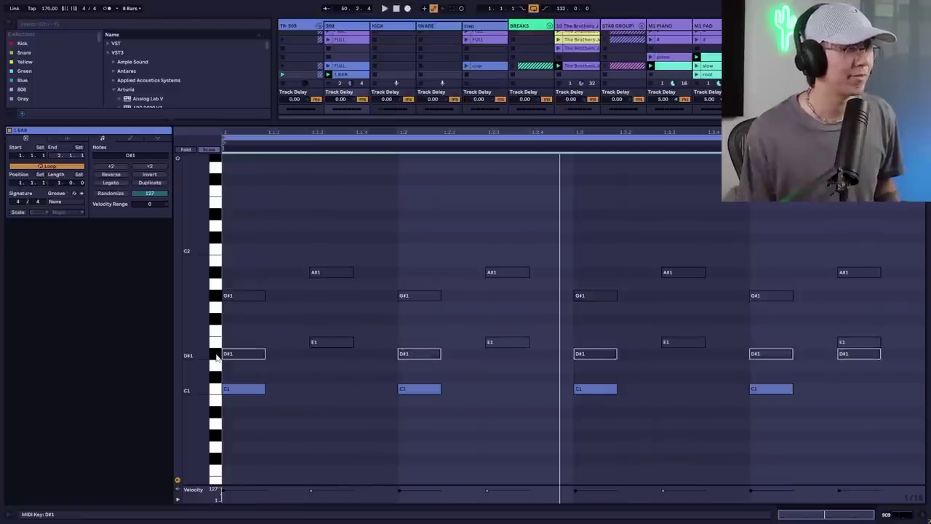
left_click(216, 357)
left_click(838, 396)
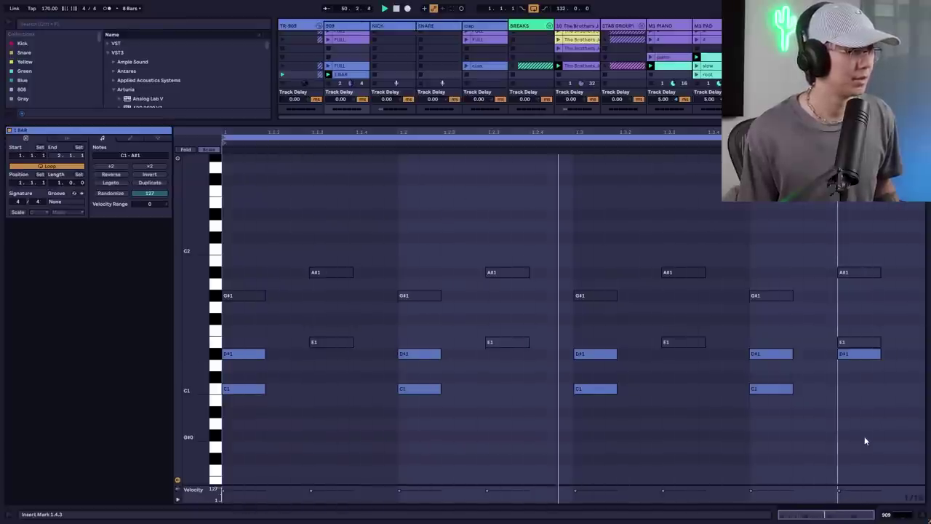
left_click(213, 346)
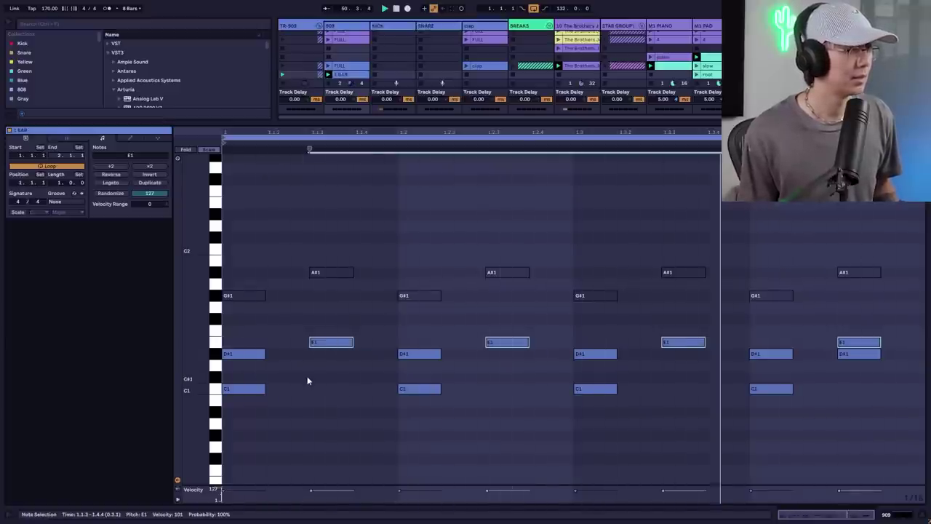
left_click(216, 297)
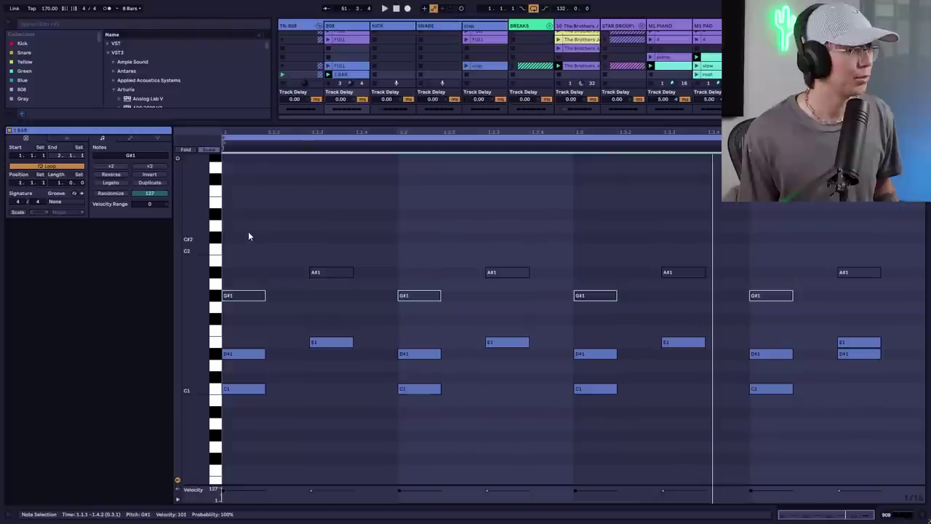
left_click_drag(216, 273, 217, 308)
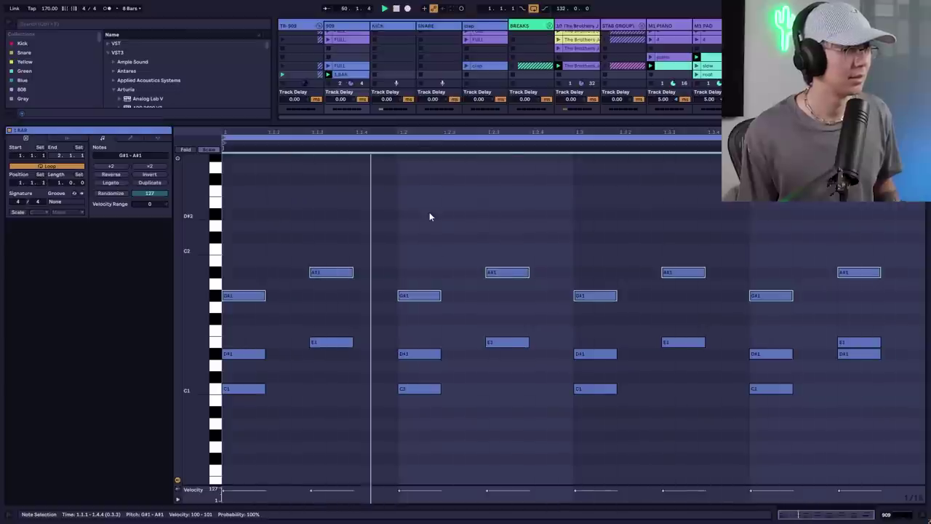
- Duplicate the drum loop to two bars, add an E1 sixteenth note at the end of bar 2, and play it
left_click(149, 182)
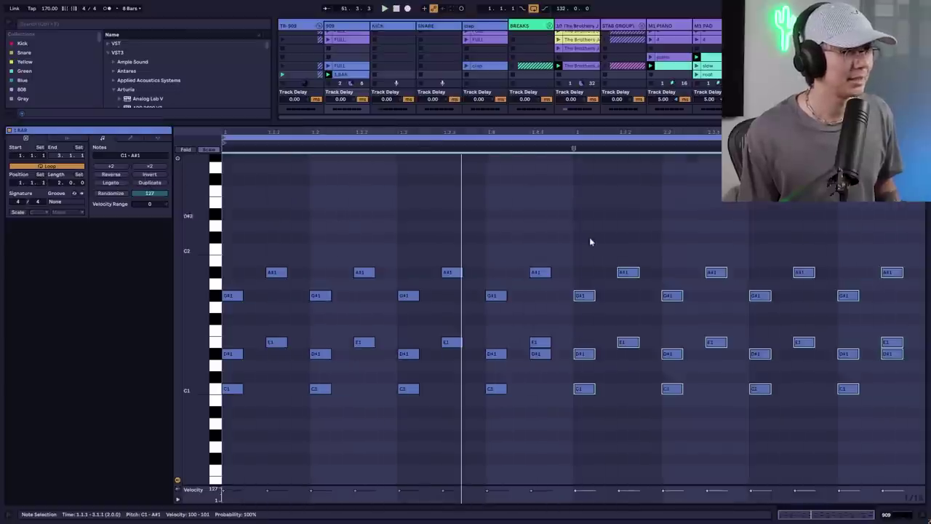
double_click(913, 343)
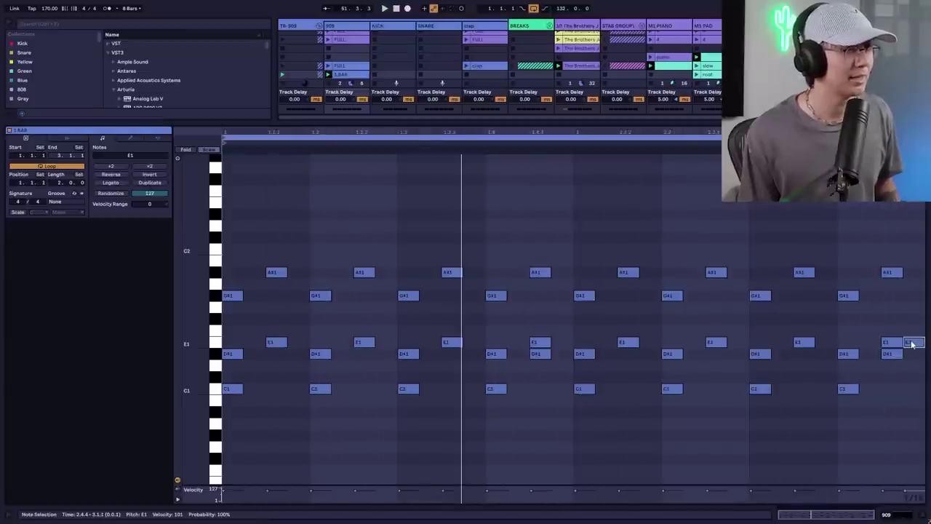
key("space")
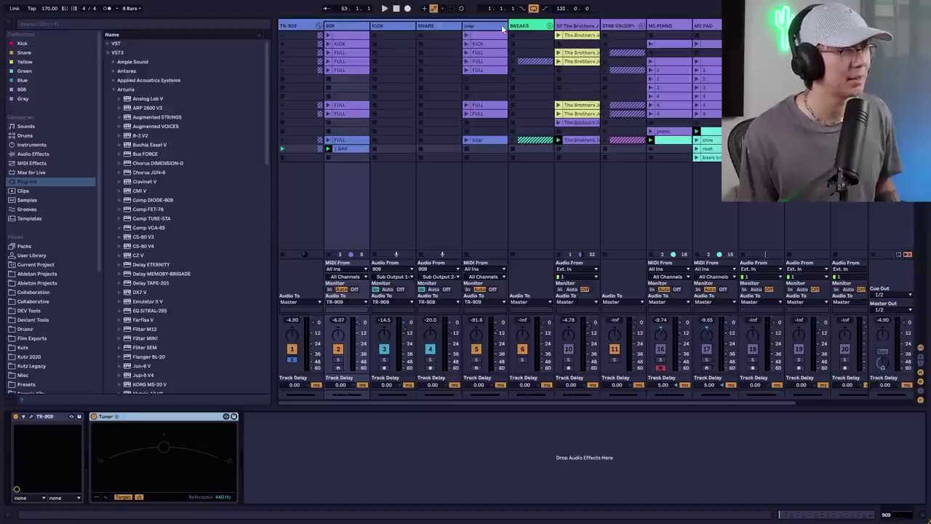
- Turn on the Rift distortion on the KICK track and bring up its plug-in window
left_click(399, 25)
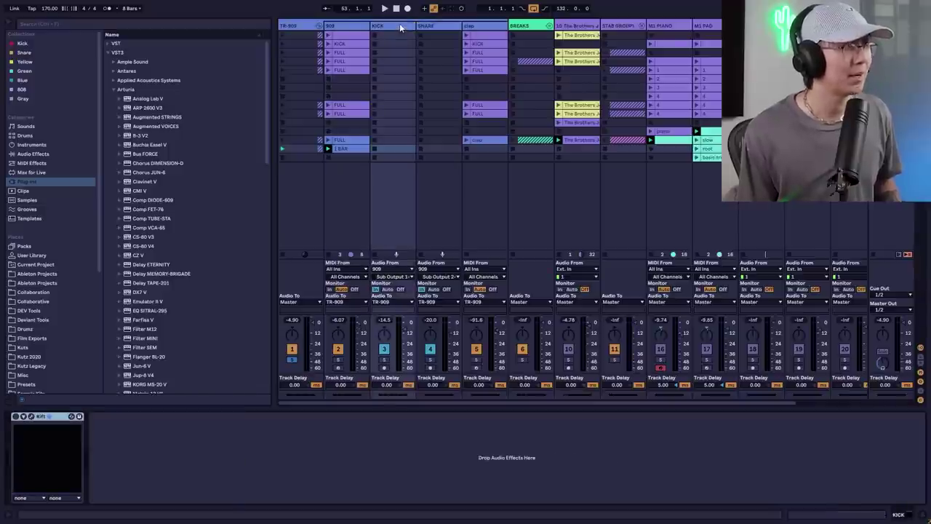
left_click(401, 26)
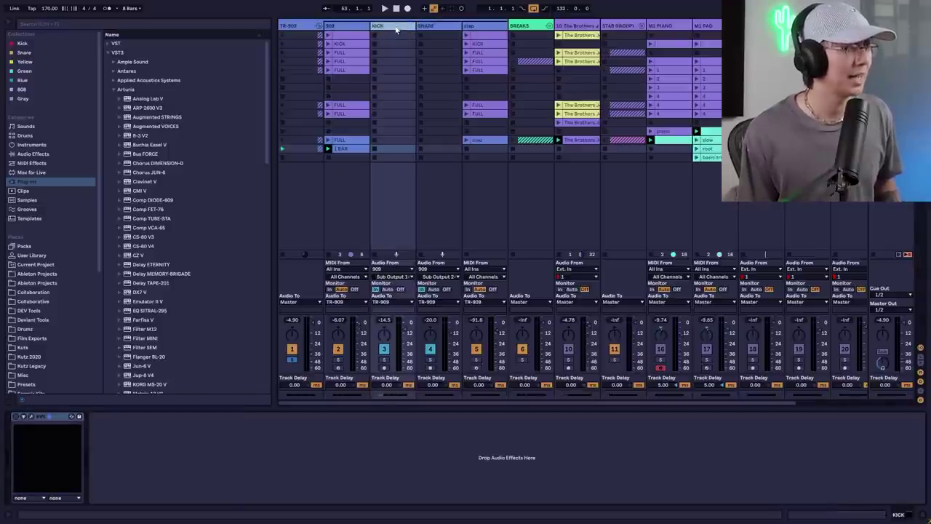
left_click(34, 421)
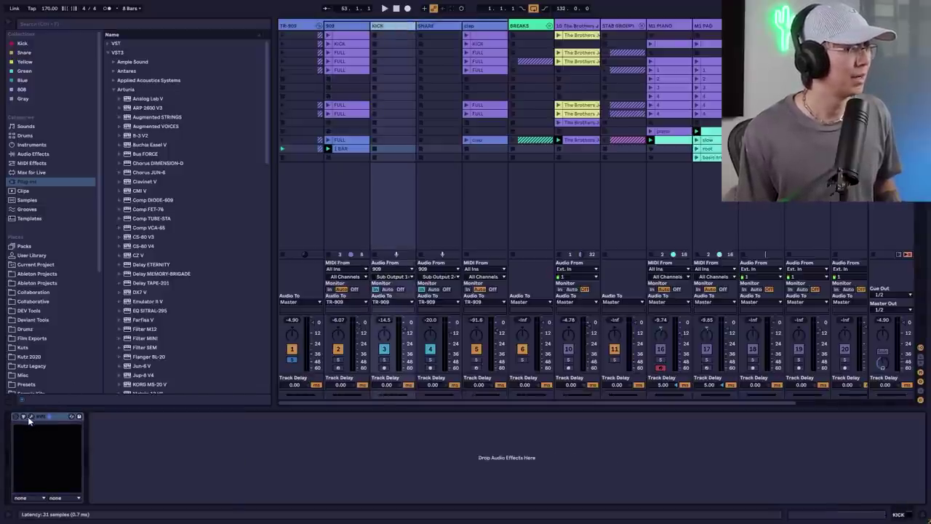
left_click(30, 418)
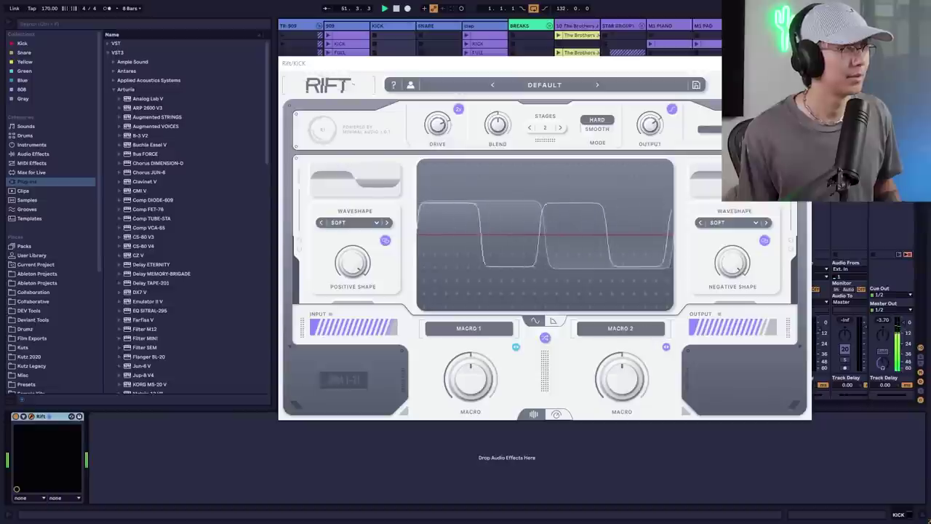
- Play the soloed SNARE track and turn on its Rift distortion
left_click(439, 27)
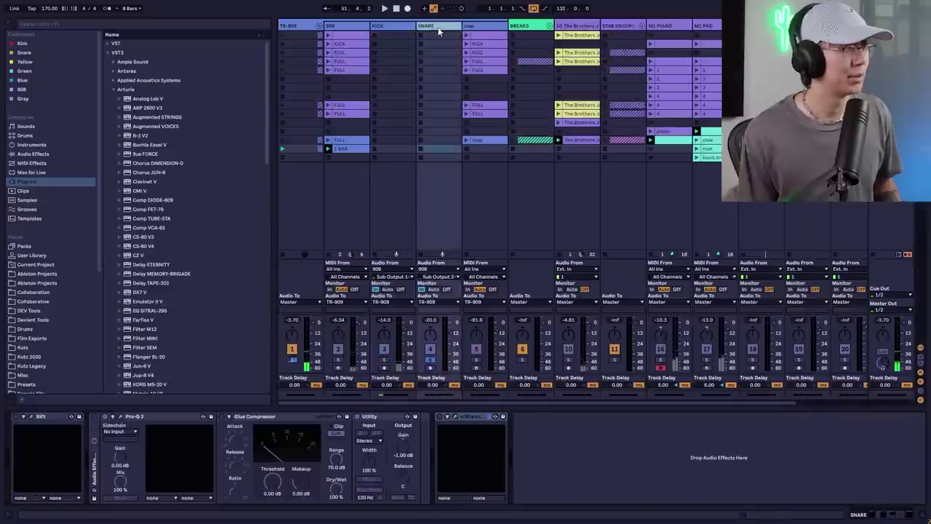
key("space")
left_click(16, 418)
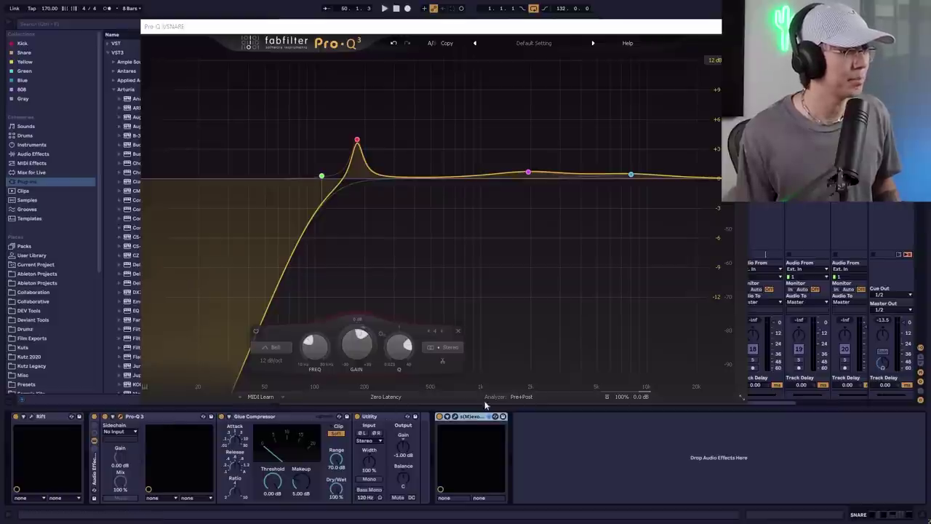
- Open s(M)exoscope on the SNARE track and toggle the Glue Compressor during playback to compare the waveforms
left_click(456, 417)
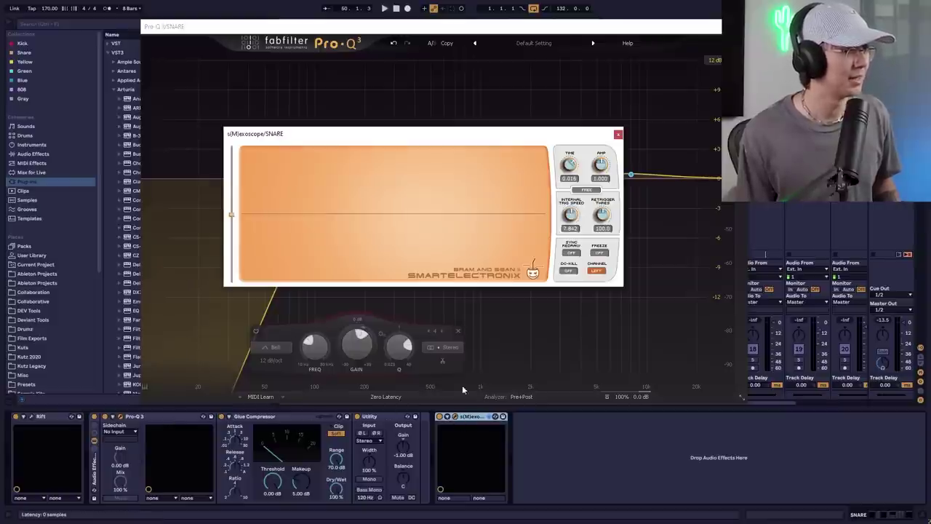
key("space")
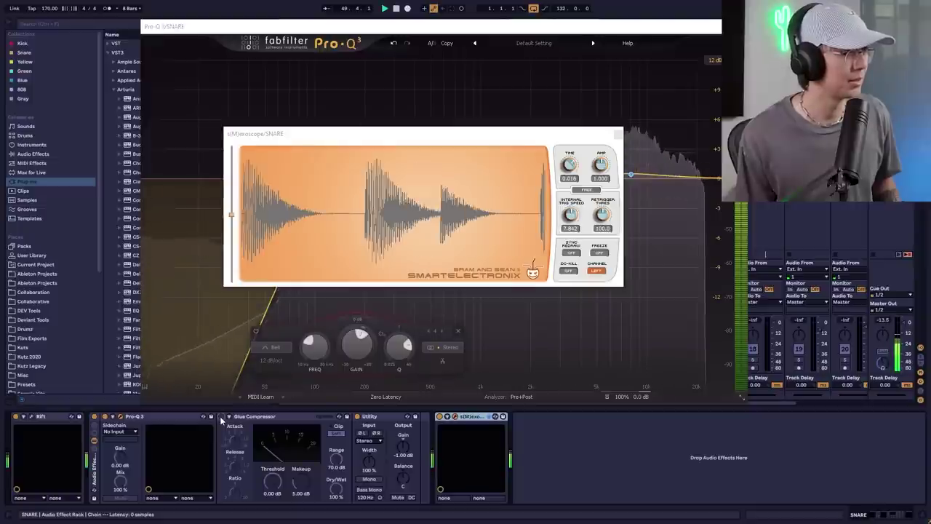
left_click(222, 417)
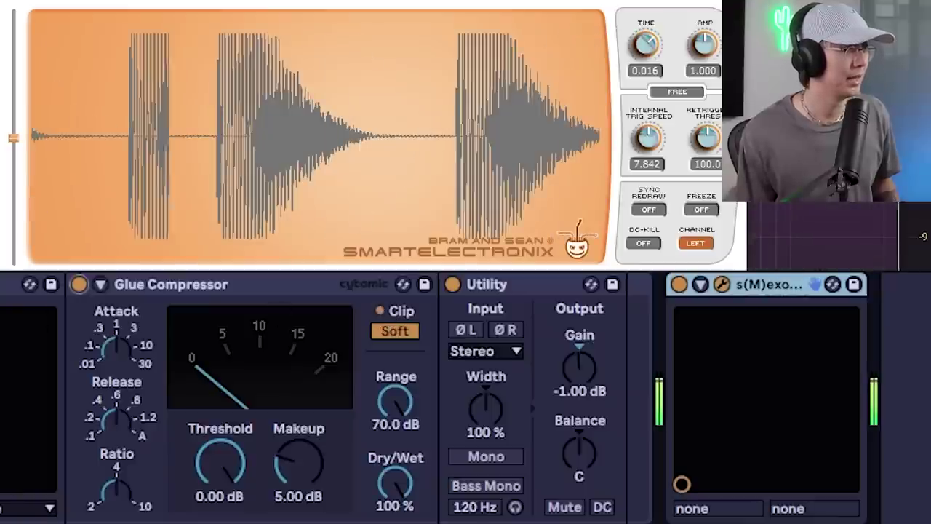
left_click(80, 283)
left_click(81, 283)
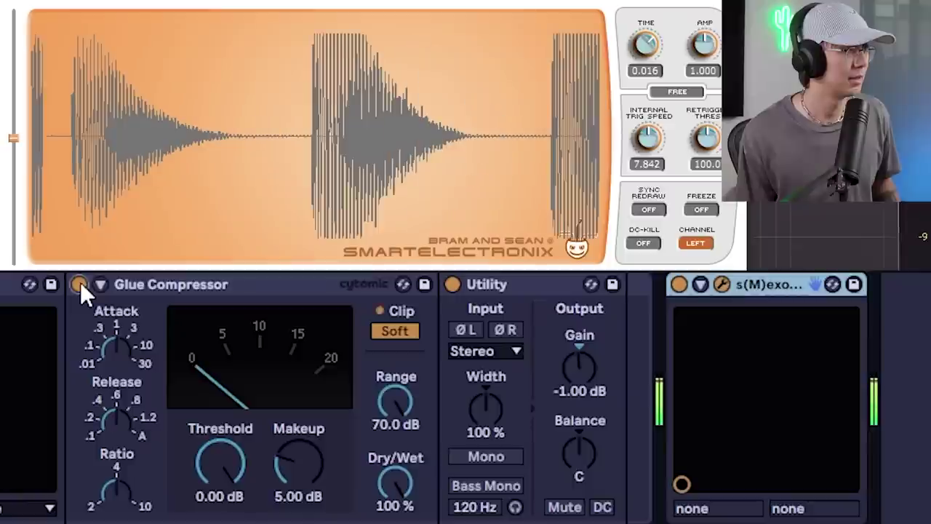
- Close the SNARE track's plug-in windows and play the TR-909 group with the clap
left_click(736, 2)
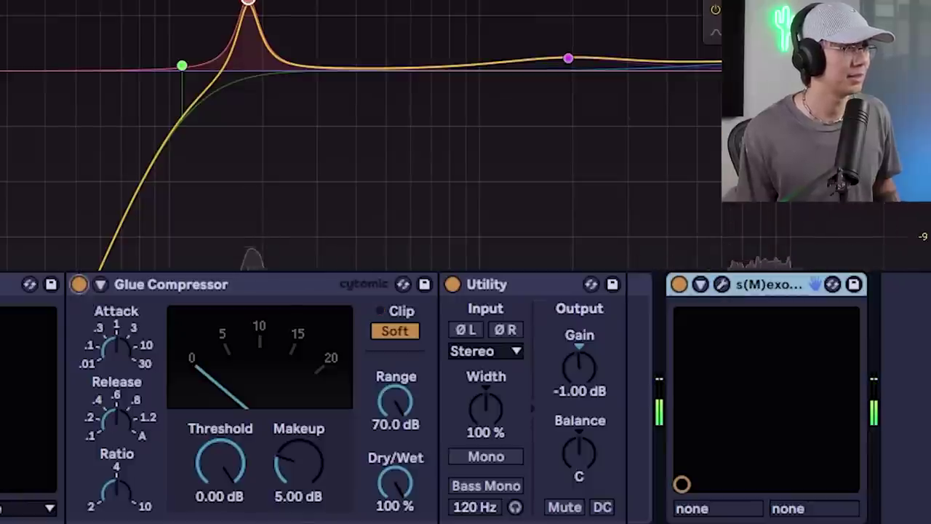
key("ctrl+alt+p")
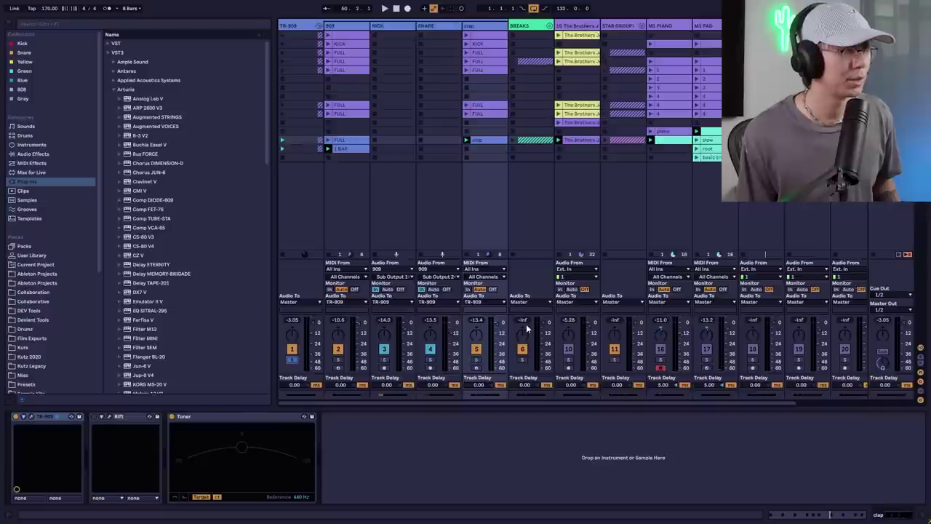
key("space")
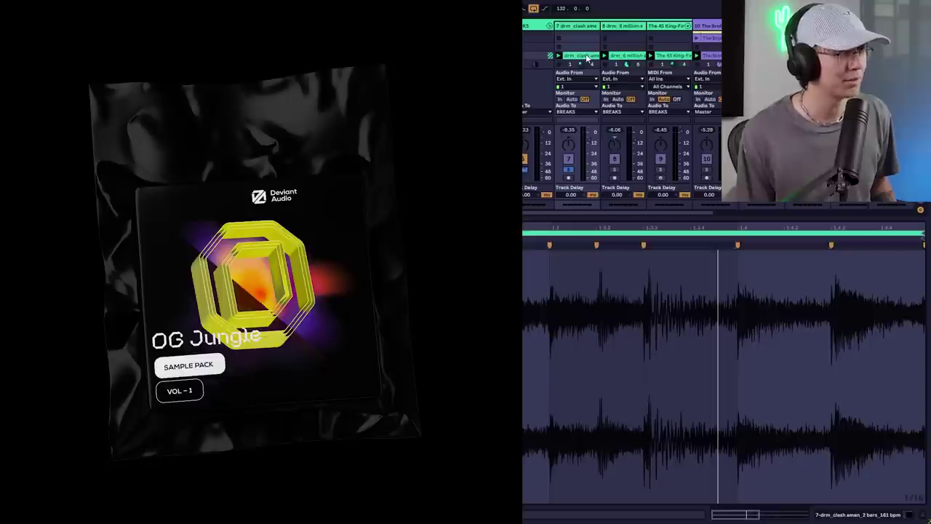
- Audition the breaks one at a time, inspecting the clash amen, 6 million snares and sliced 45 King clips
scroll(587, 59, "down", 1)
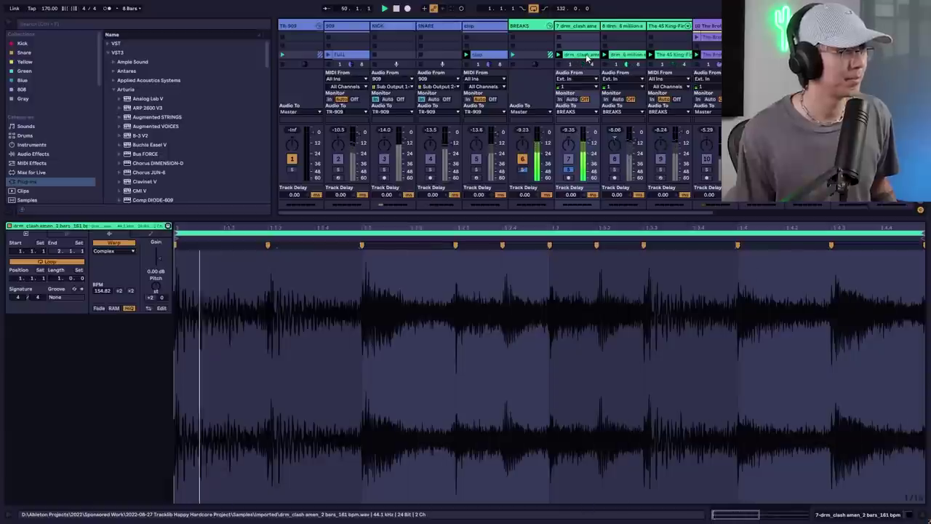
left_click(624, 54)
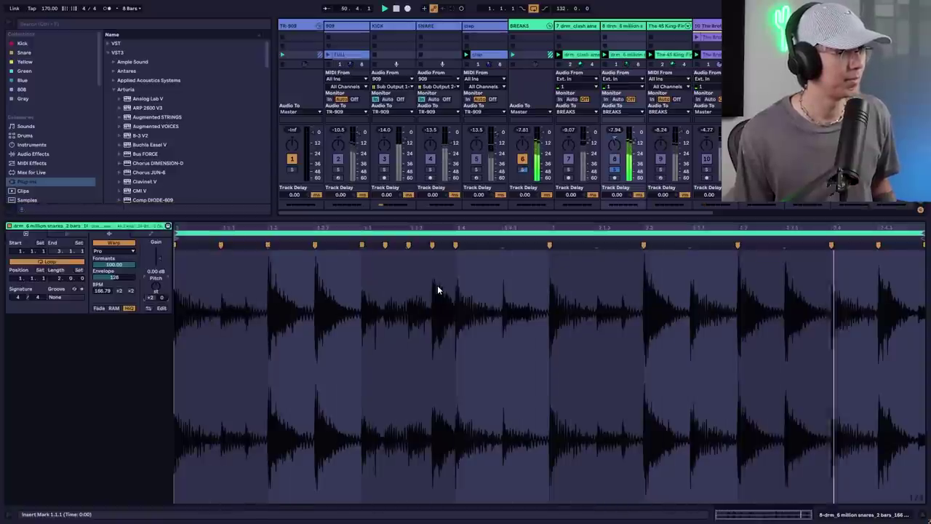
left_click(661, 170)
key("space")
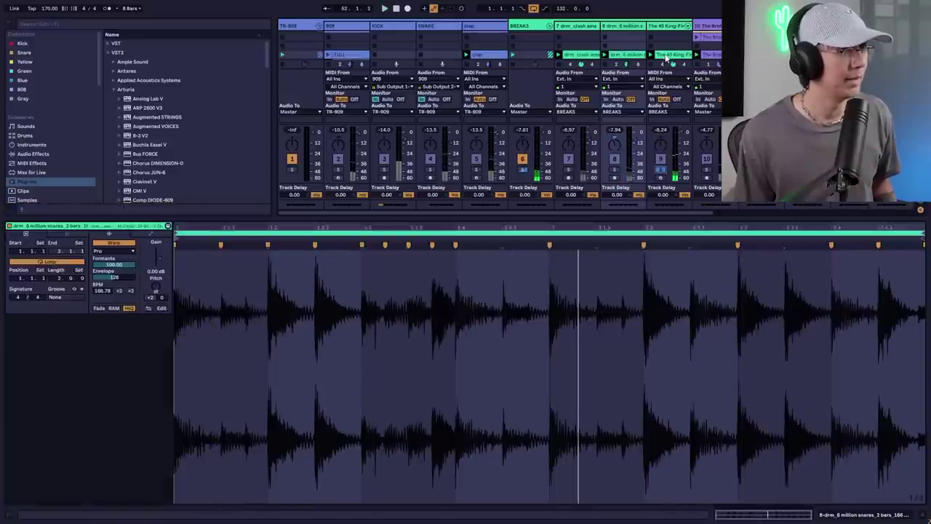
left_click(665, 54)
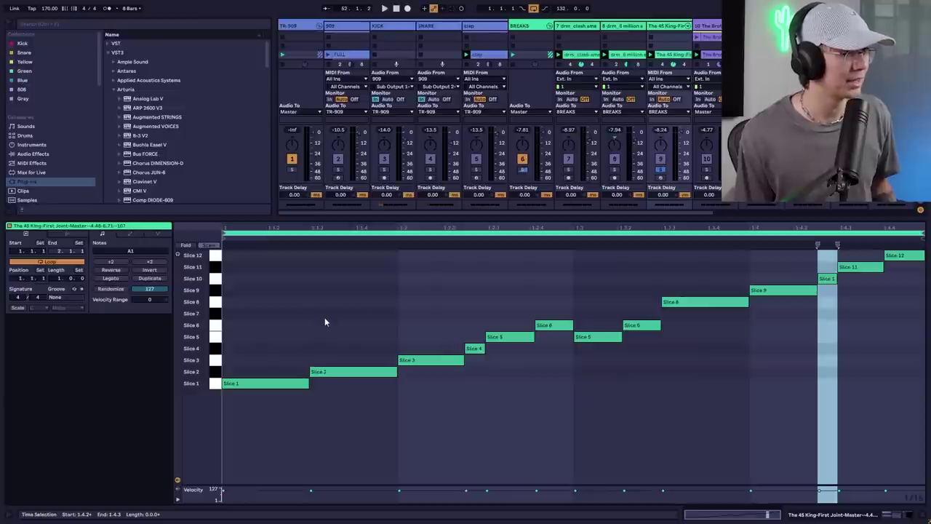
key("space")
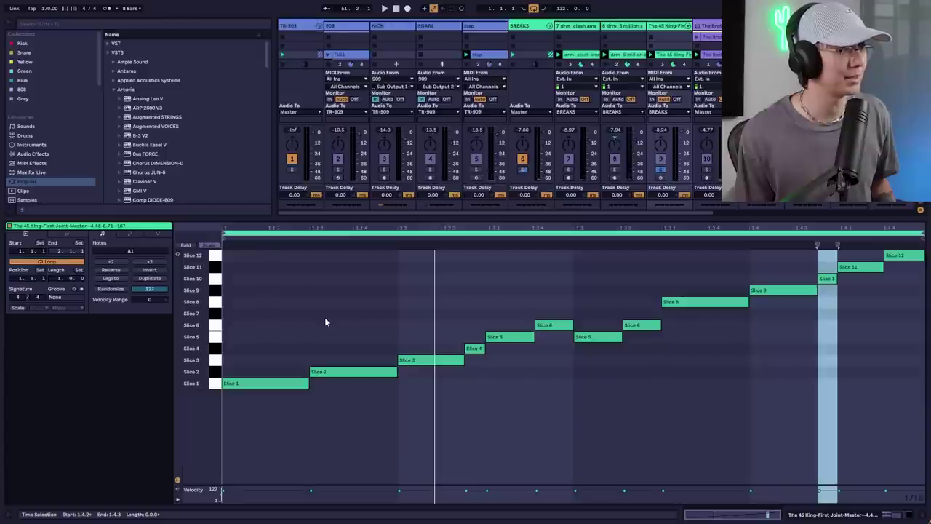
- Unsolo the 45 King track to hear all three breaks, and solo the TR-909 group alongside the BREAKS group
left_click(660, 170)
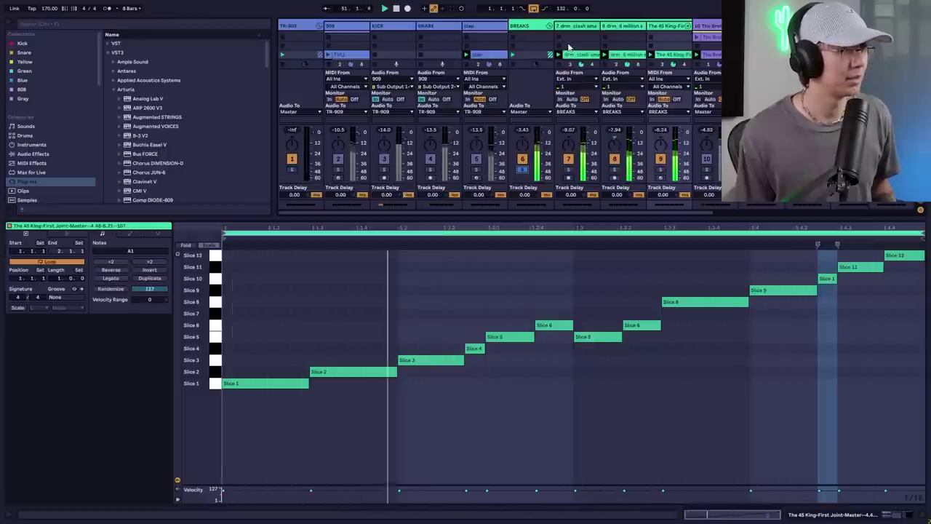
left_click(292, 170)
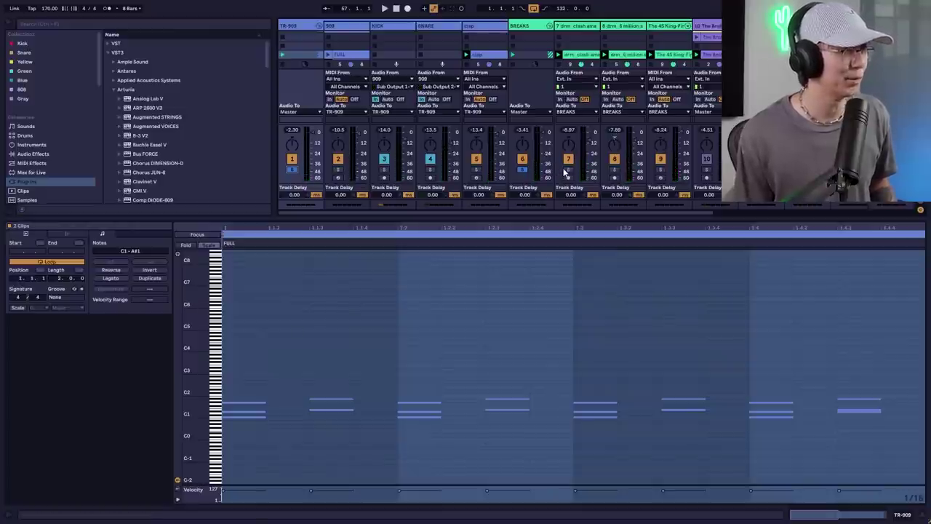
- Examine the clash amen and 6 million snares break clips in the BREAKS group
left_click(579, 55)
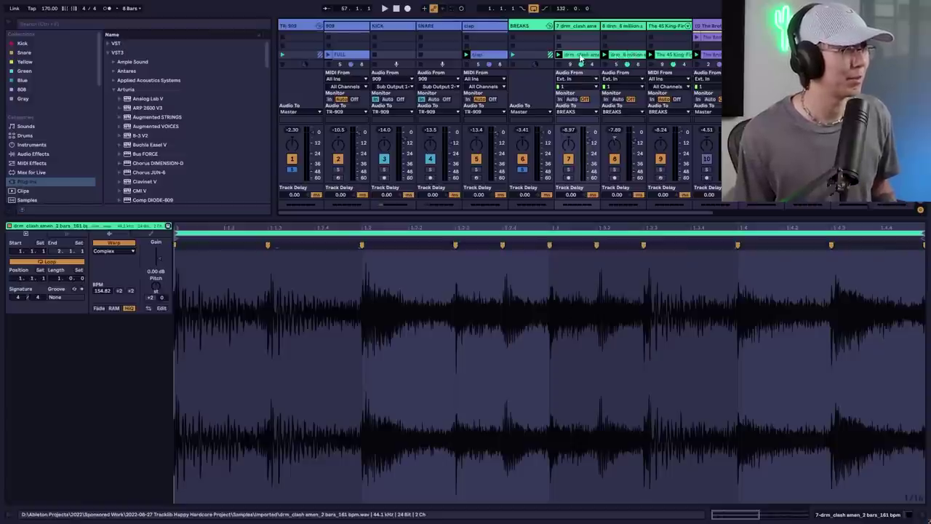
left_click(619, 54)
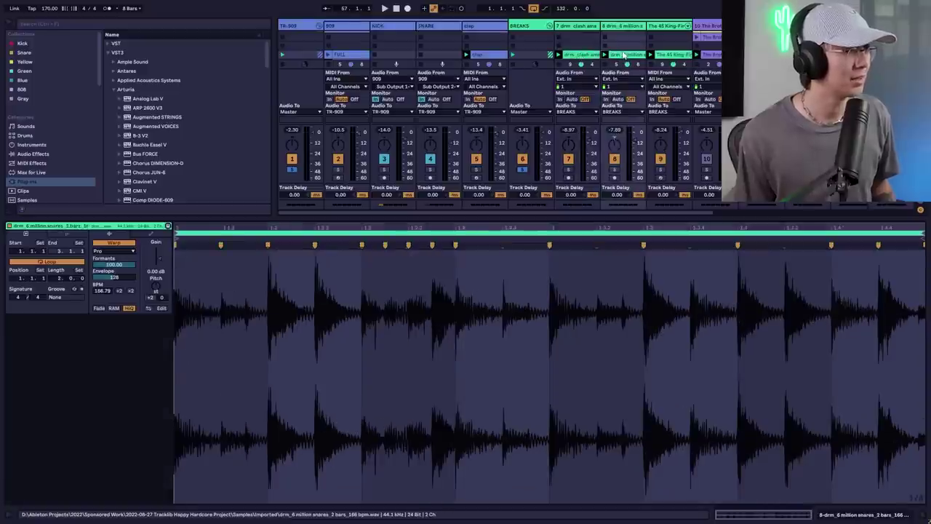
- Inspect the waveform and warp markers of the 6 million snares break clip up close
mouse_move(438, 223)
left_mouse_down()
mouse_move(435, 280)
mouse_move(438, 228)
left_mouse_up()
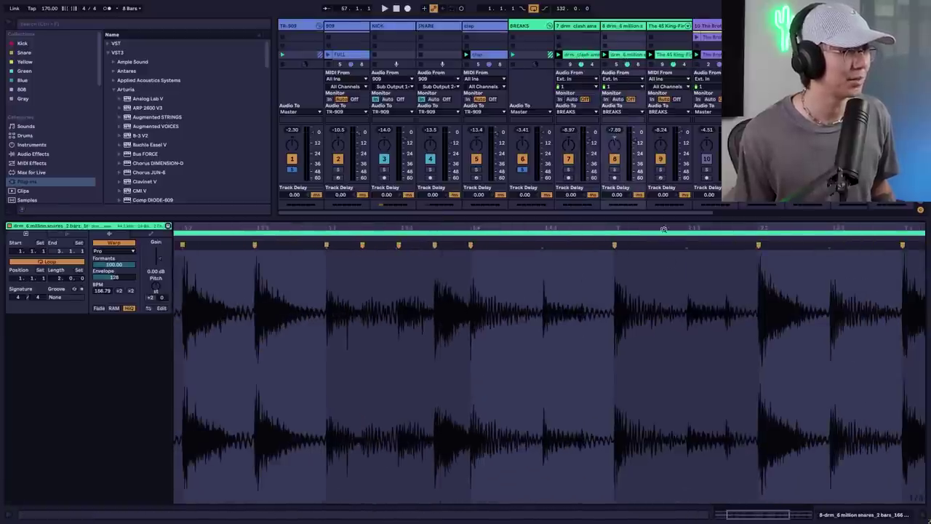
left_click_drag(658, 226, 577, 198)
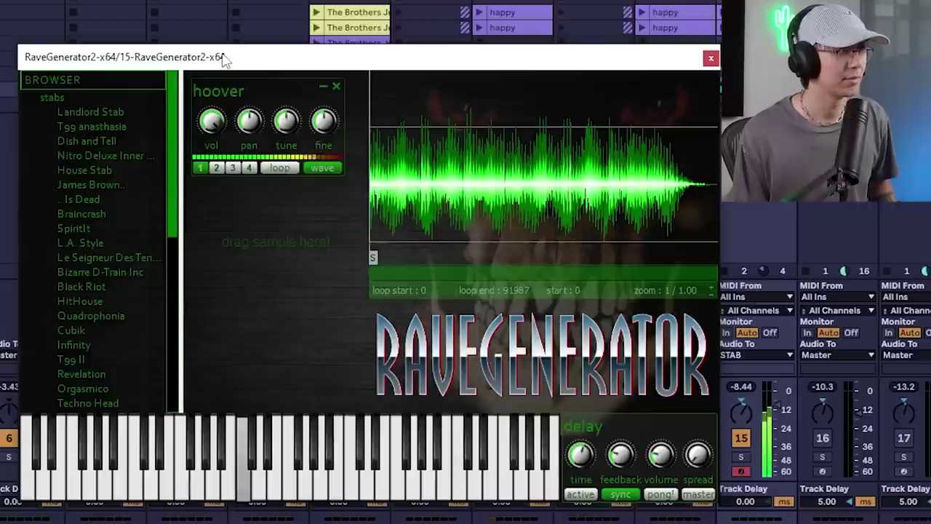
- Close the RaveGenerator window and fill a new one-bar clip with an F#2 stab on the offbeat of all four beats
left_click(712, 59)
double_click(604, 95)
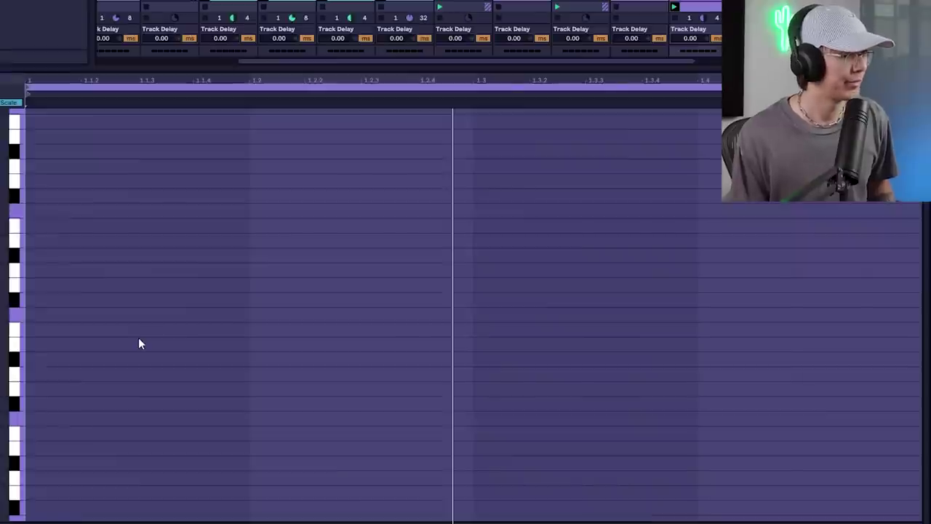
left_click(166, 312)
left_click_drag(241, 283, 43, 377)
key("ctrl+d")
key("ctrl+d")
key("ctrl+d")
key("space")
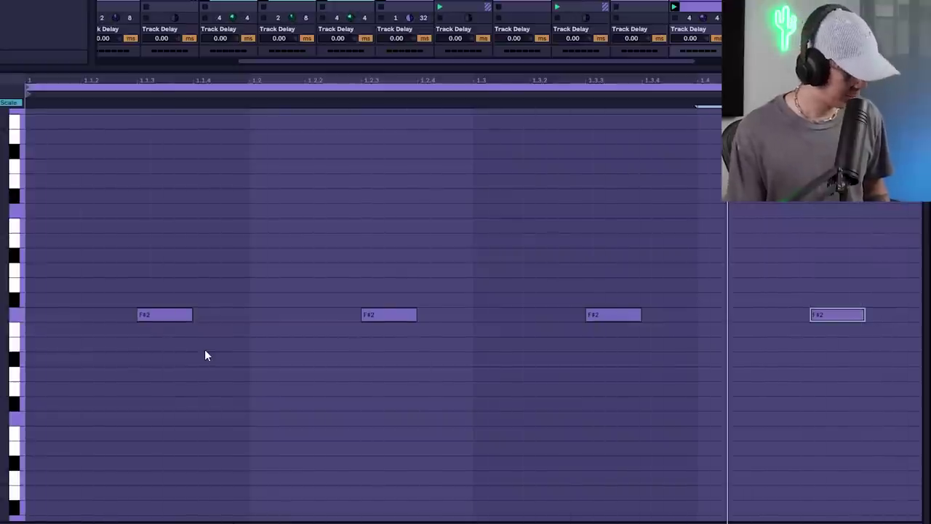
- Try a galloping rhythm with two short F#2 notes ahead of the offbeat in every beat, and play it
left_click(42, 310)
left_click(104, 308)
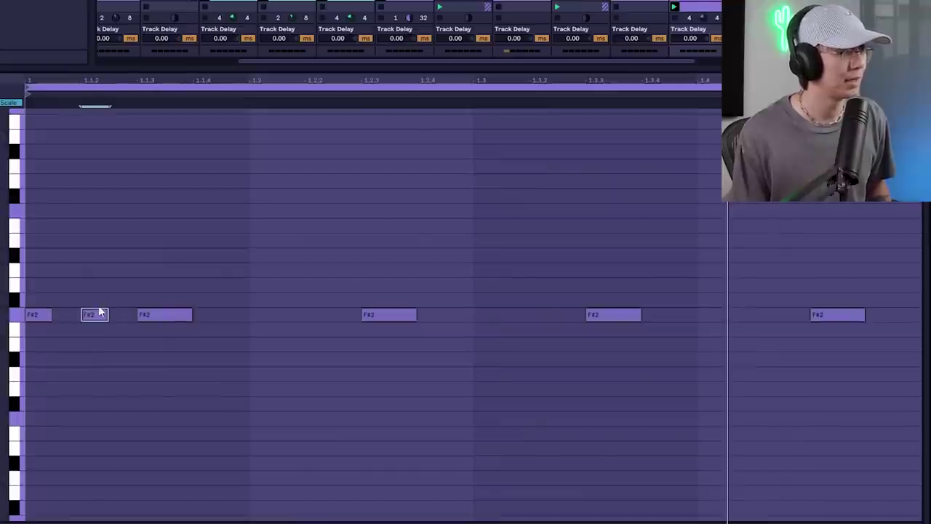
left_click_drag(251, 284, 16, 357)
key("ctrl+d")
key("ctrl+d")
key("ctrl+d")
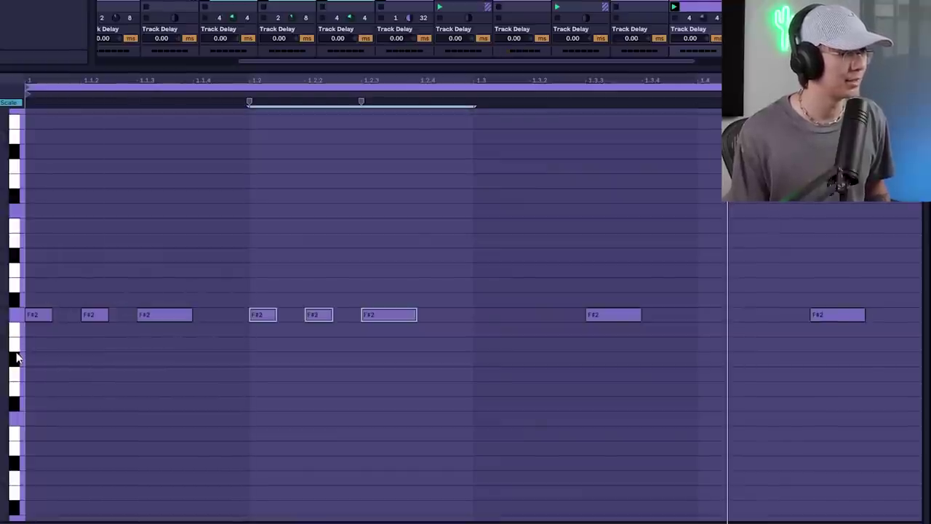
key("space")
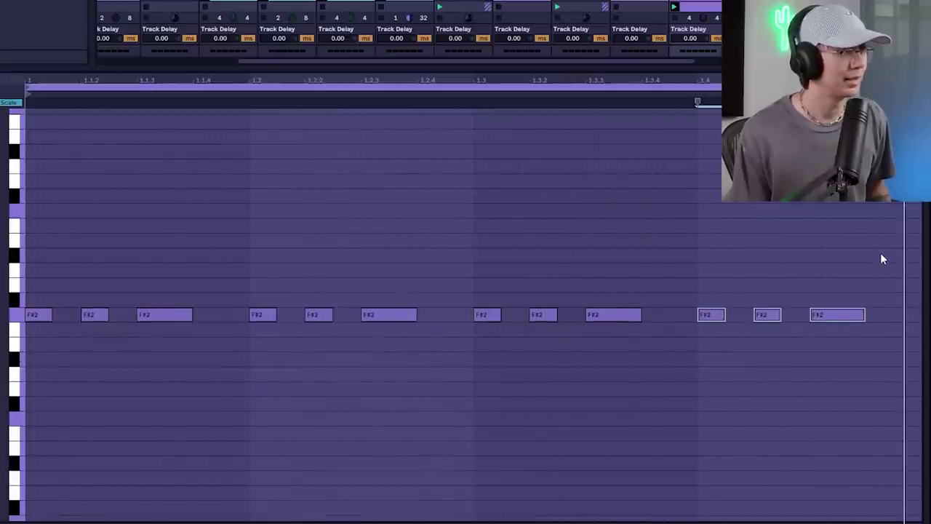
- Try shifting the pattern so a longer F#2 lands on each beat with two short notes from the offbeat, and play it
left_click_drag(893, 245, 75, 323)
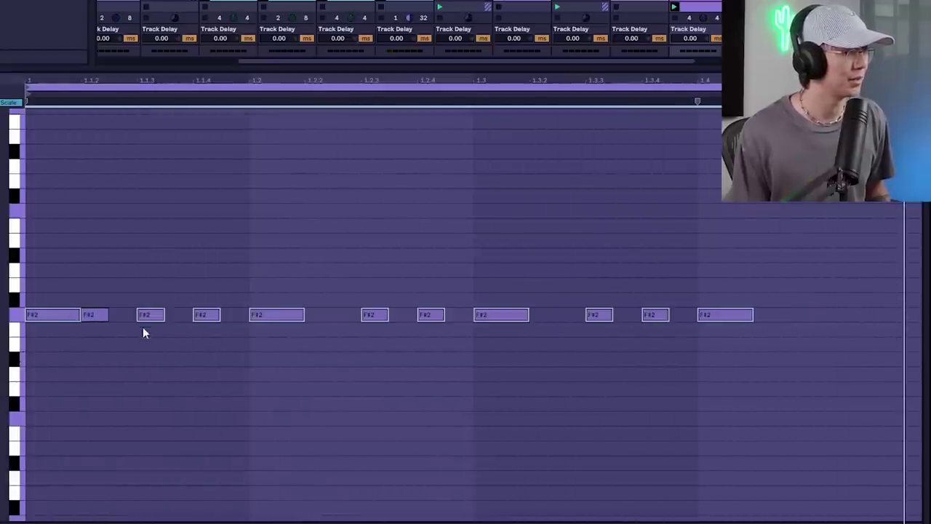
double_click(96, 316)
left_click_drag(136, 273, 764, 342)
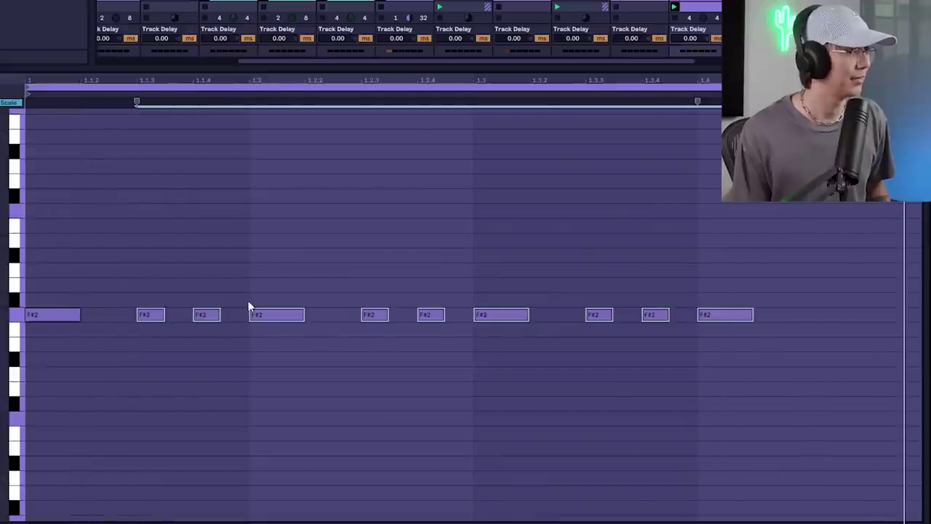
key("space")
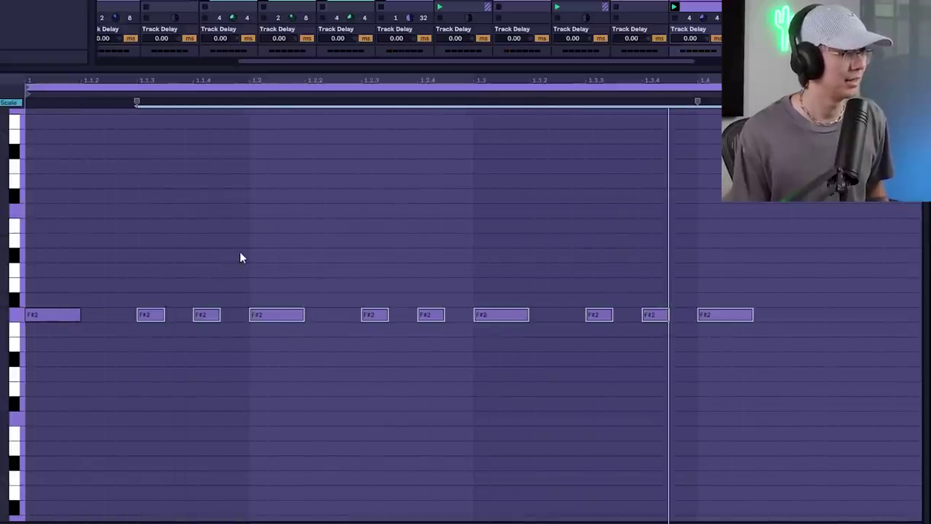
- Undo the shifted rhythm and its cleanup edits
key("ctrl+z")
key("ctrl+z")
key("ctrl+z")
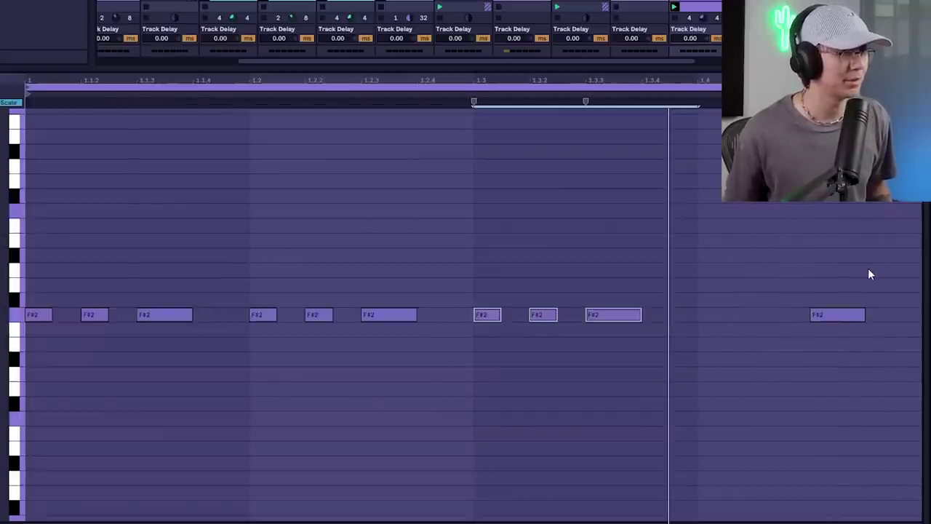
- Clear the extra notes down to the plain offbeat F#2 stabs and duplicate them to fill four bars
left_click_drag(713, 255, 33, 355)
key("Delete")
left_click_drag(816, 316, 381, 316)
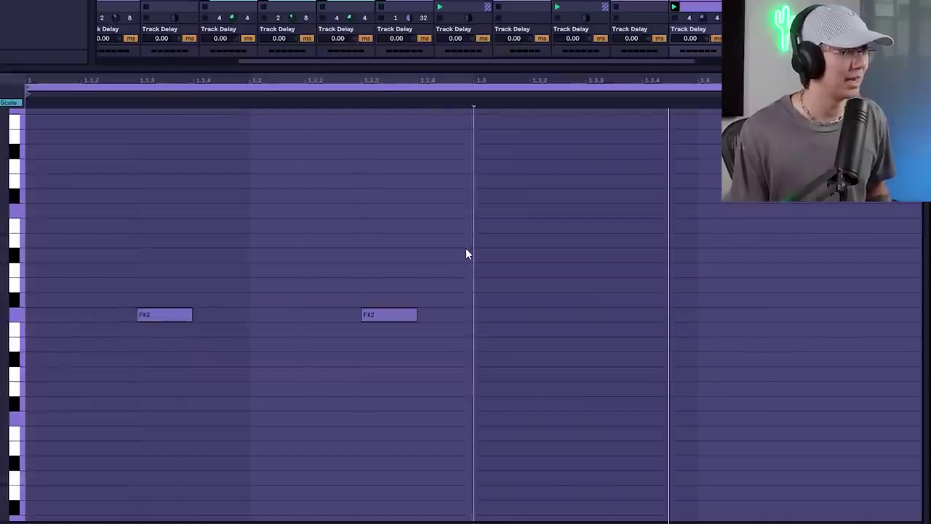
left_click_drag(466, 255, 20, 371)
key("ctrl+d")
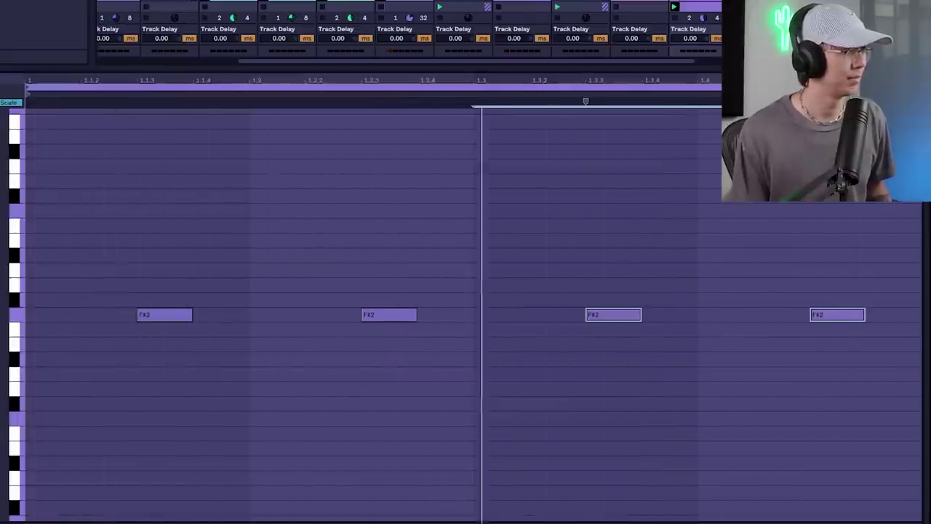
key("ctrl+d")
key("ctrl+d")
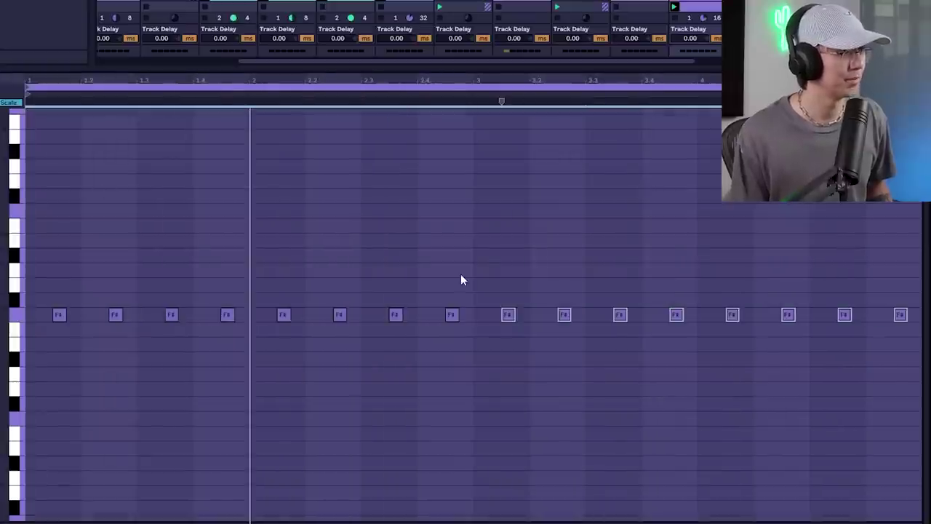
- Transpose the second bar's stabs up to A2 and the third bar's stabs up to C#
left_click_drag(252, 284, 458, 379)
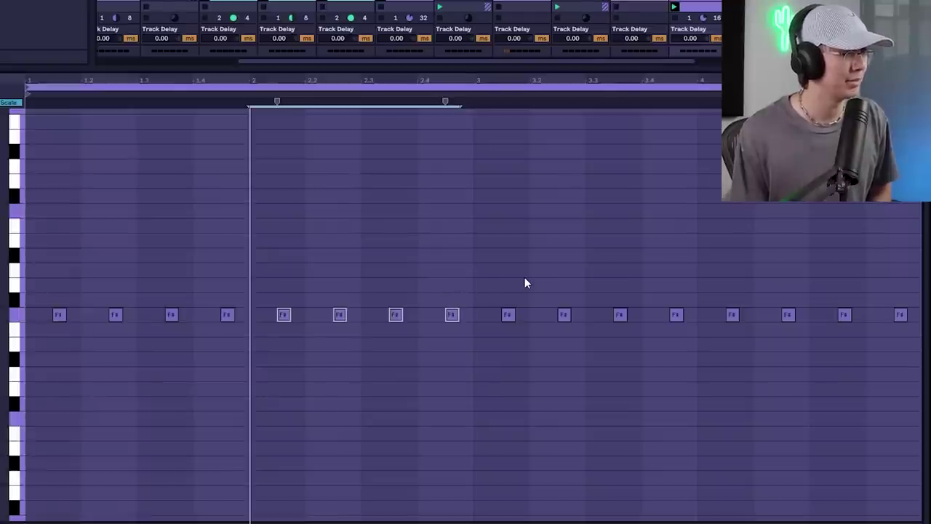
key("Up")
key("Up")
key("Up")
left_click_drag(494, 284, 705, 364)
key("Up")
key("Up")
key("Up")
key("Up")
key("Up")
key("Up")
- Transpose the fourth bar's stabs up to D and play back the stab clip
left_click_drag(680, 277, 921, 422)
key("Up")
key("Up")
key("Up")
key("Up")
key("Up")
key("Up")
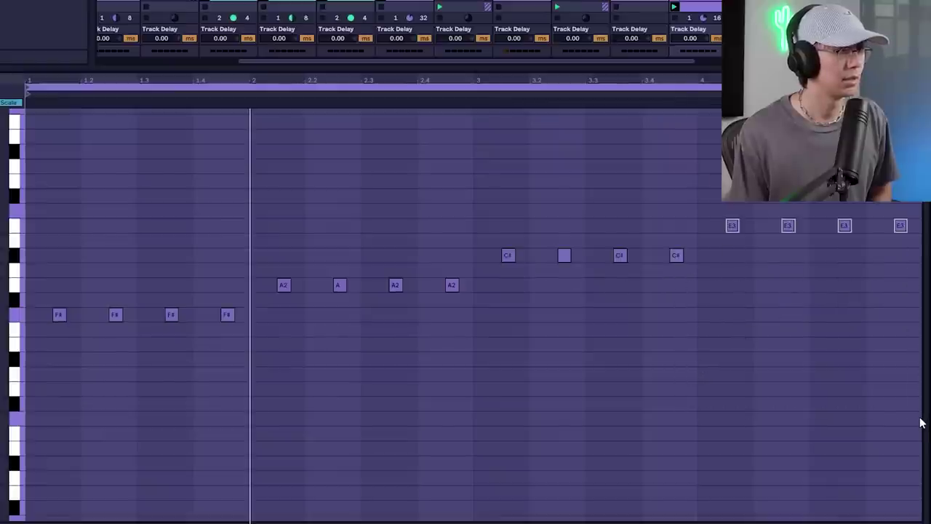
key("Down")
key("Down")
key("space")
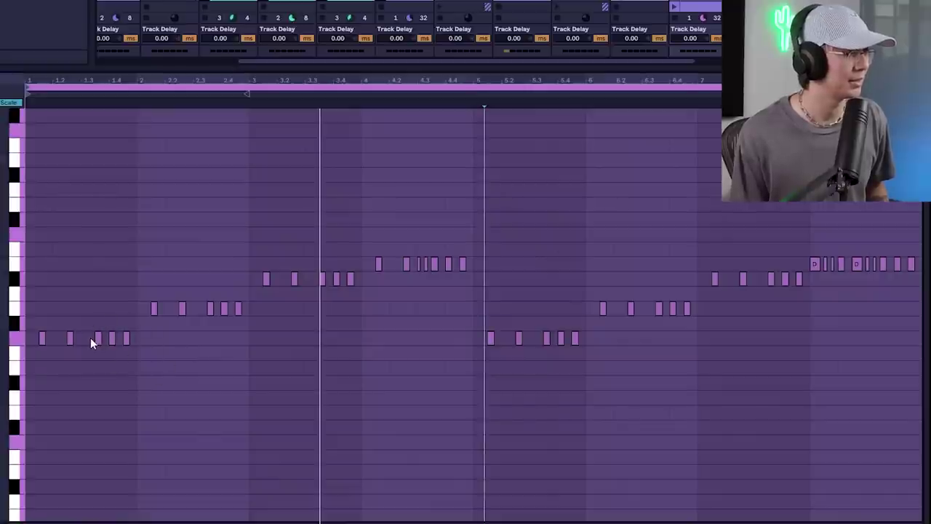
key("space")
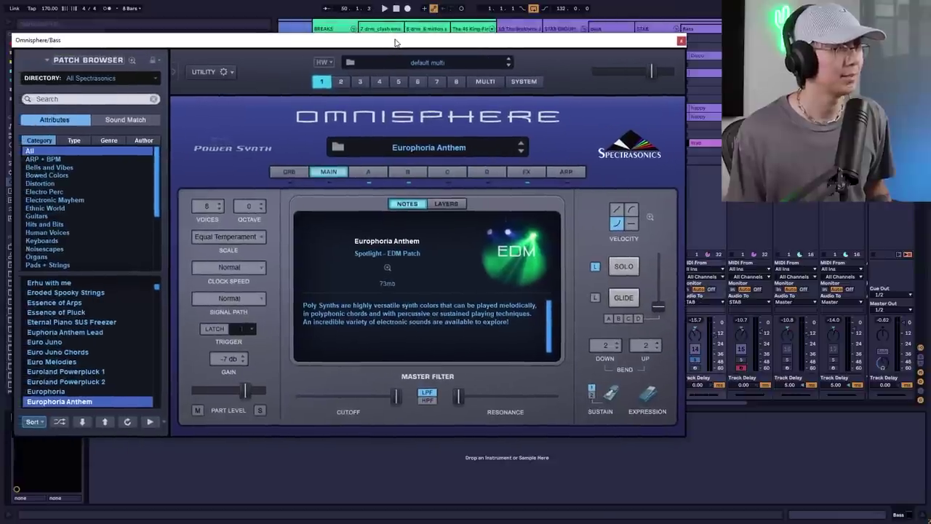
- Audition the Omnisphere Europhoria Anthem stab layer and the Prophecy Studio Mog 1 bass, closing both plug-in windows
mouse_move(395, 43)
left_mouse_down()
mouse_move(406, 43)
mouse_move(398, 42)
left_mouse_up()
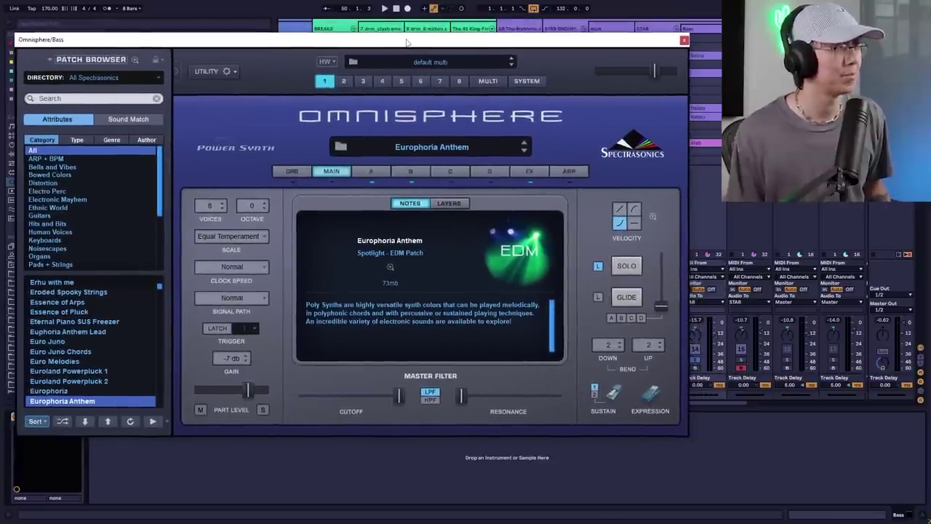
left_click(696, 363)
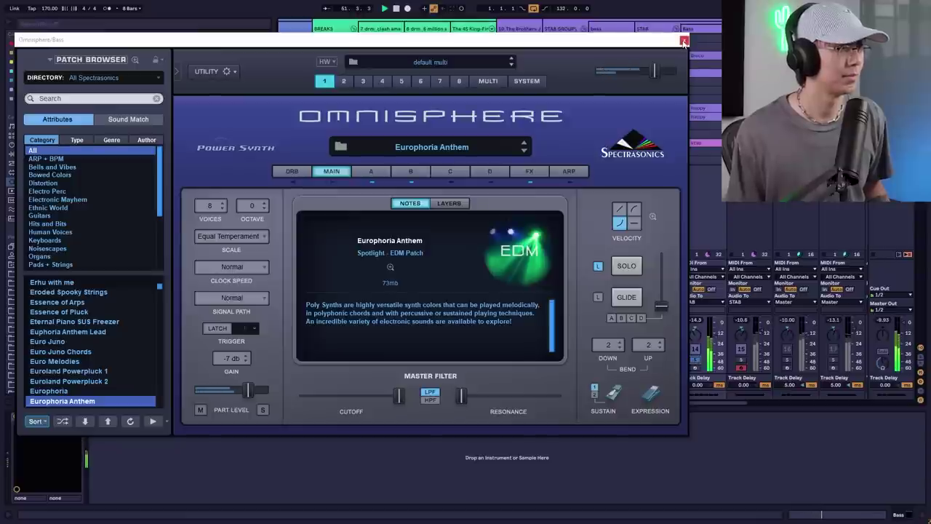
left_click(684, 42)
left_click_drag(637, 32, 630, 32)
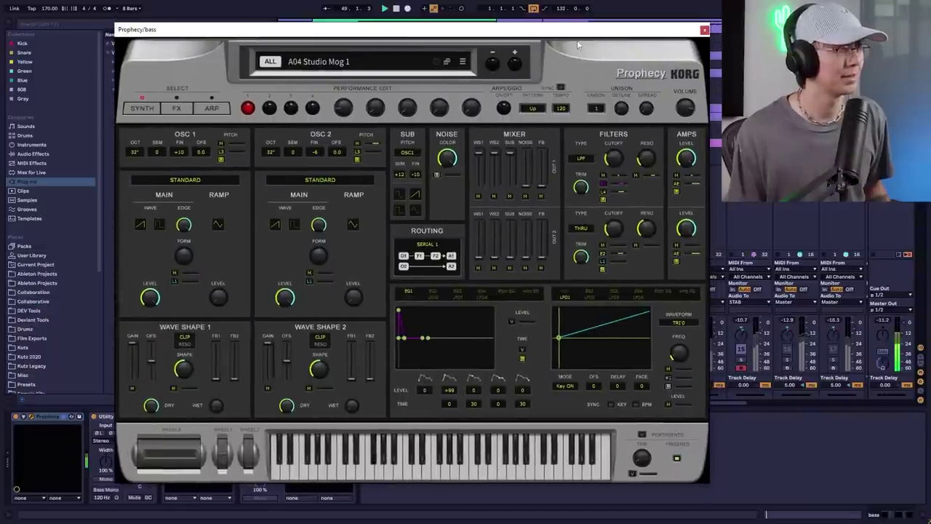
left_click(704, 31)
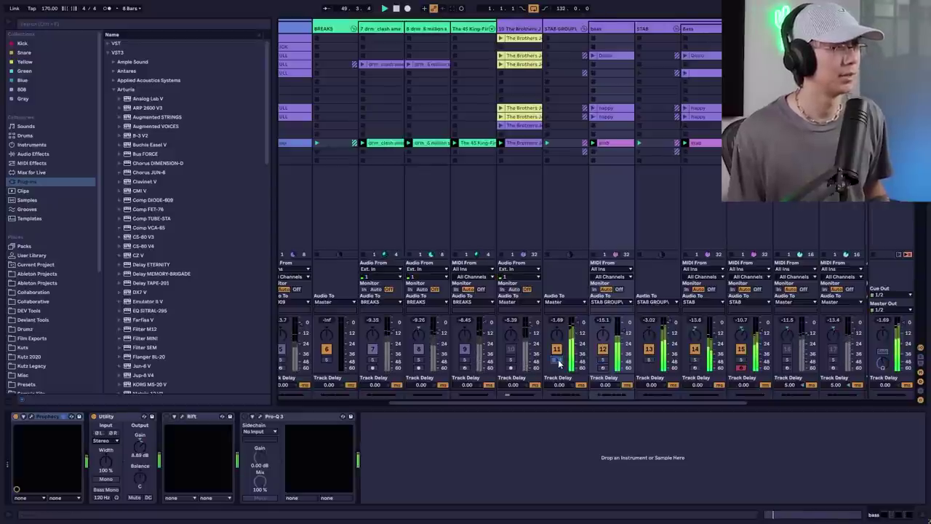
- Audition the STAB GROUP in solo, and unsolo it to hear it with the drums and breaks
left_click(566, 27)
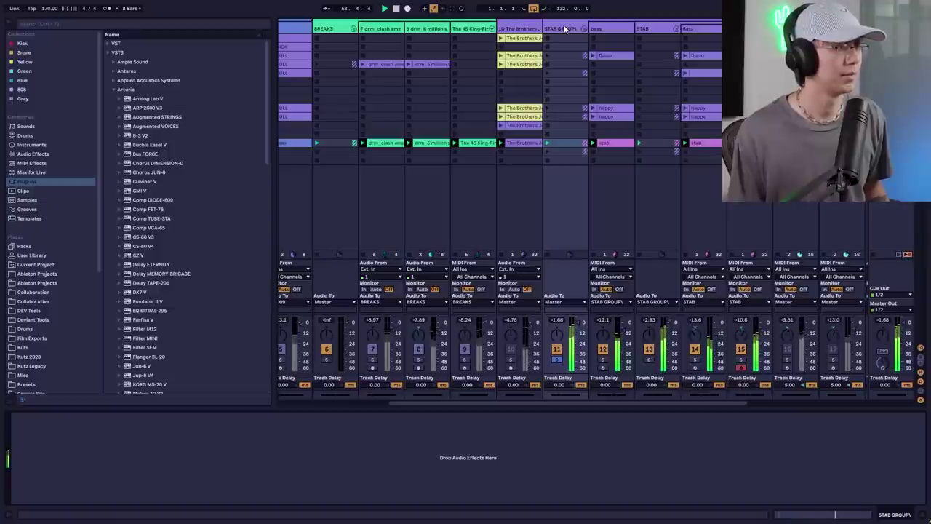
left_click(556, 360)
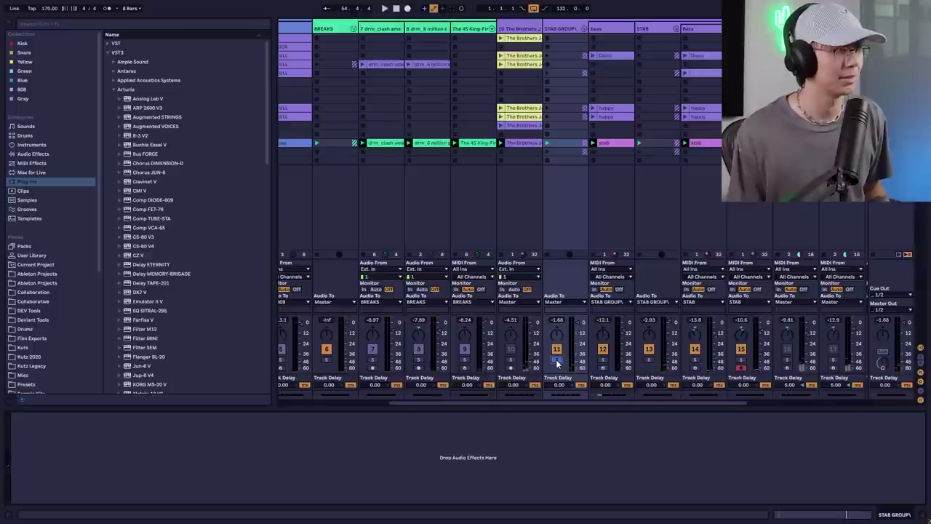
left_click(556, 361)
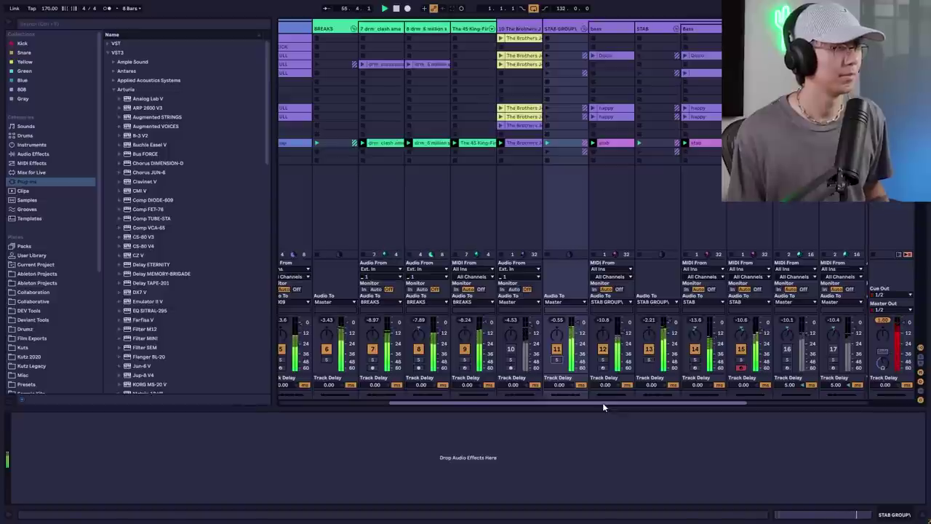
- Unmute the M1 PIANO, The Brothers Jones vocal and M1 PAD tracks and play all layers together
left_click_drag(602, 403, 709, 403)
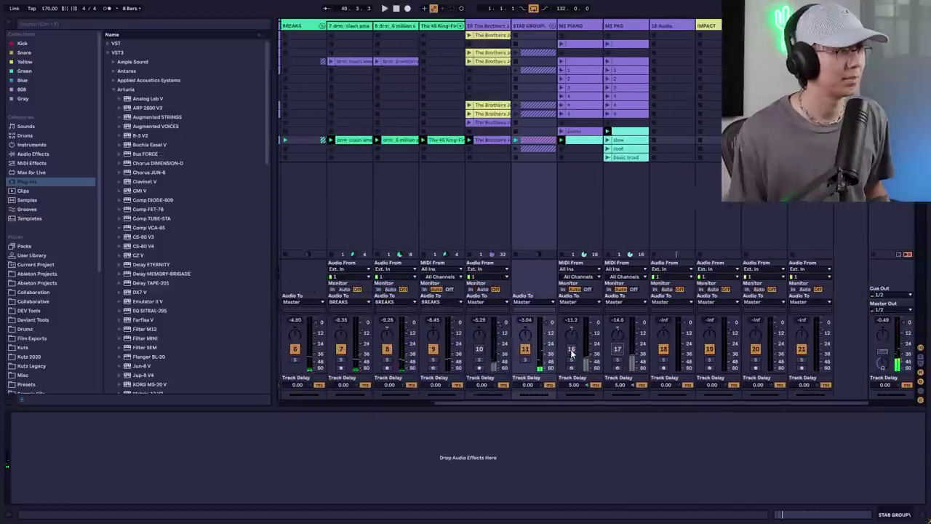
left_click(572, 349)
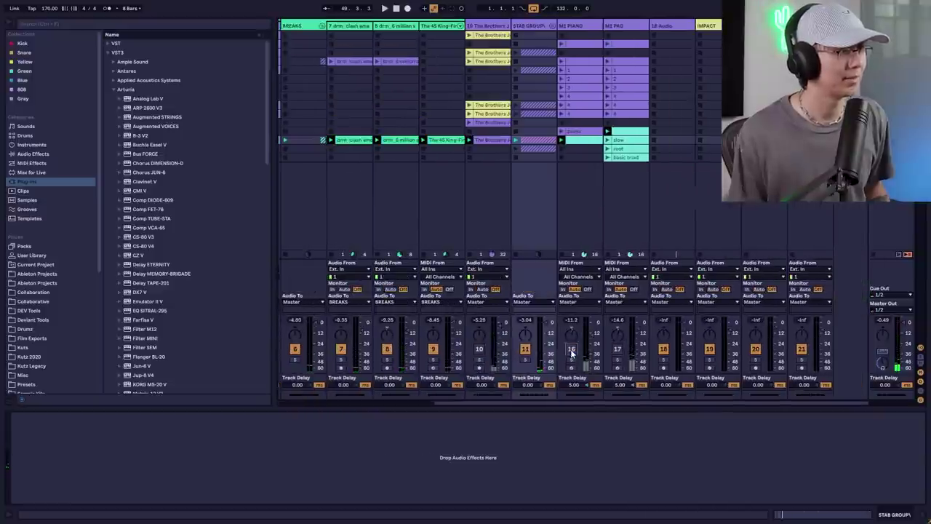
left_click(480, 351)
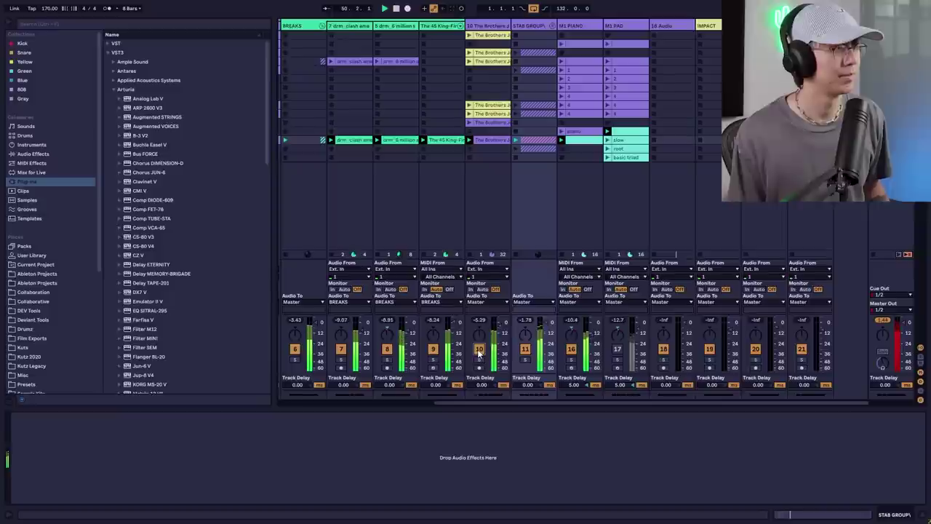
left_click(618, 347)
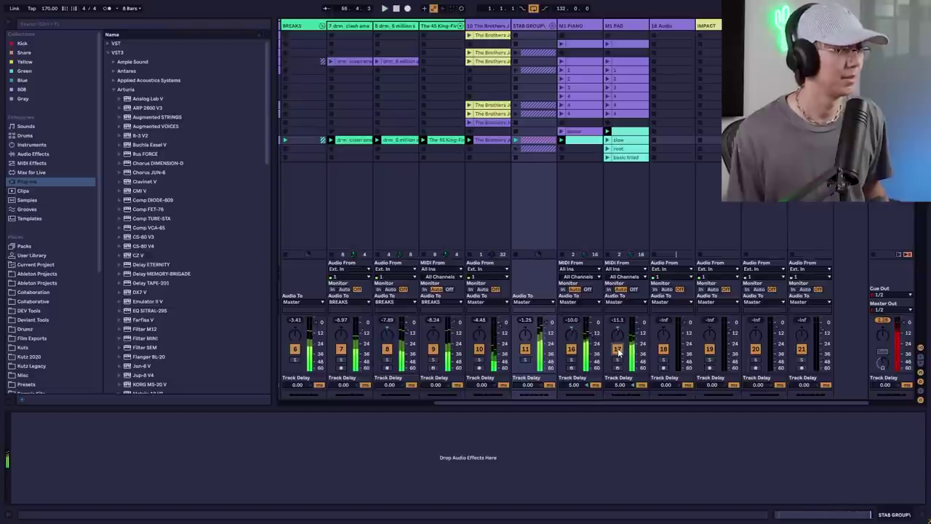
key("space")
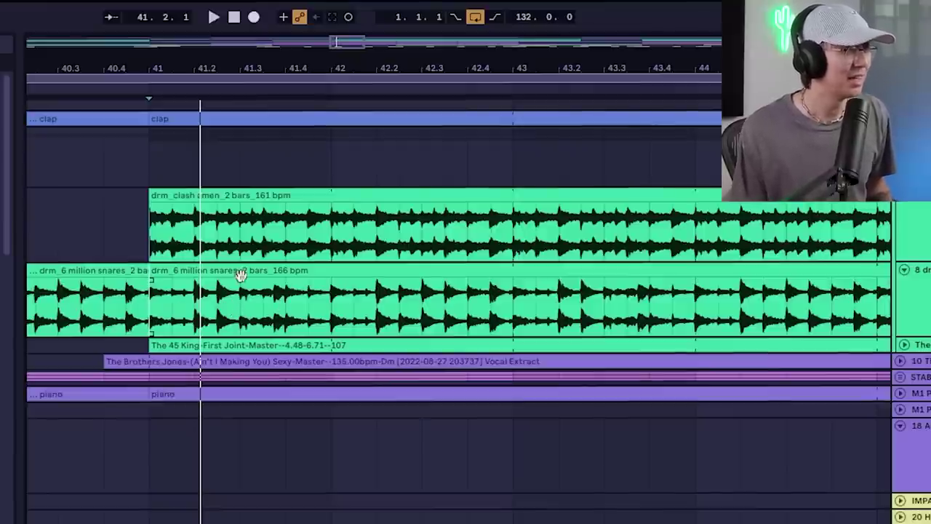
- Play the arrangement from bar 41, where the 6 million snares break joins the clash amen
scroll(240, 298, "left", 3)
left_click_drag(365, 298, 390, 299)
left_click(403, 298)
left_click(265, 305)
key("space")
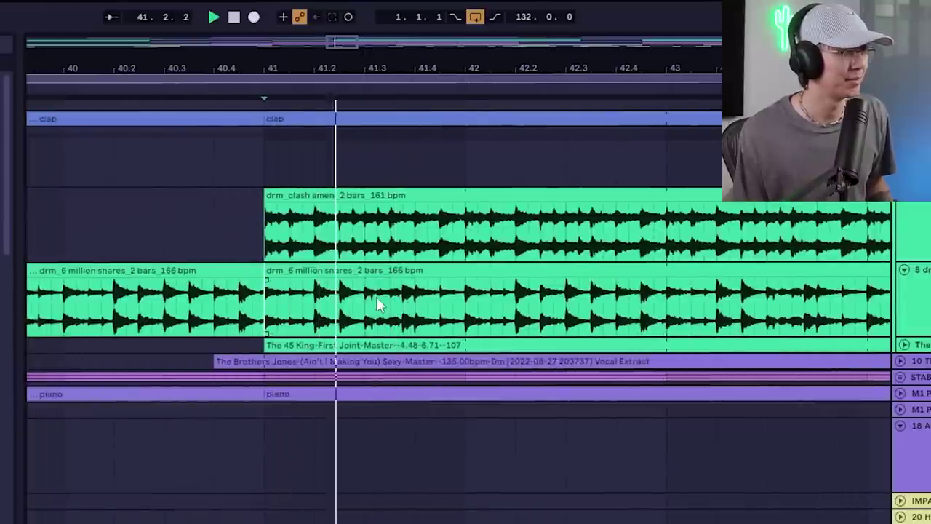
- Separate the short slice just before 41.4 in the 6 million snares clip and play from bar 41
left_click_drag(398, 308, 405, 301)
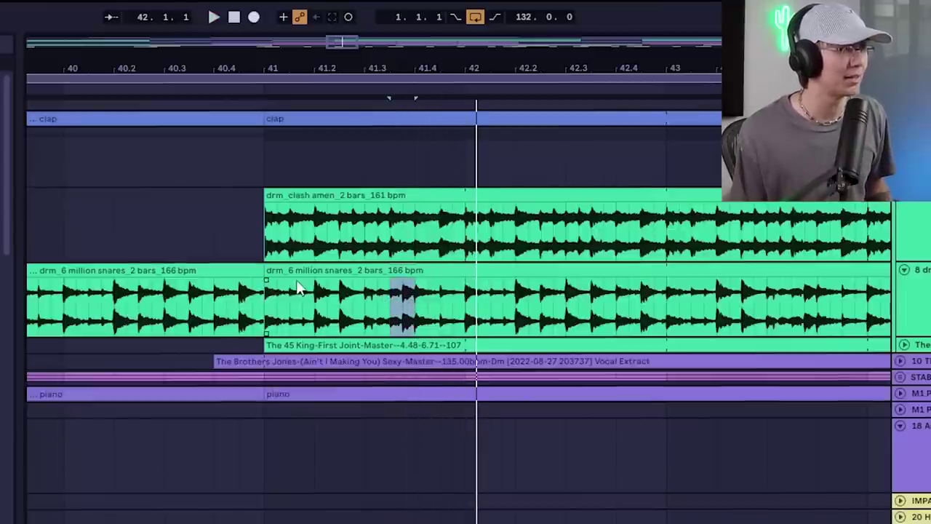
left_click_drag(295, 286, 407, 271)
left_click(266, 309)
key("space")
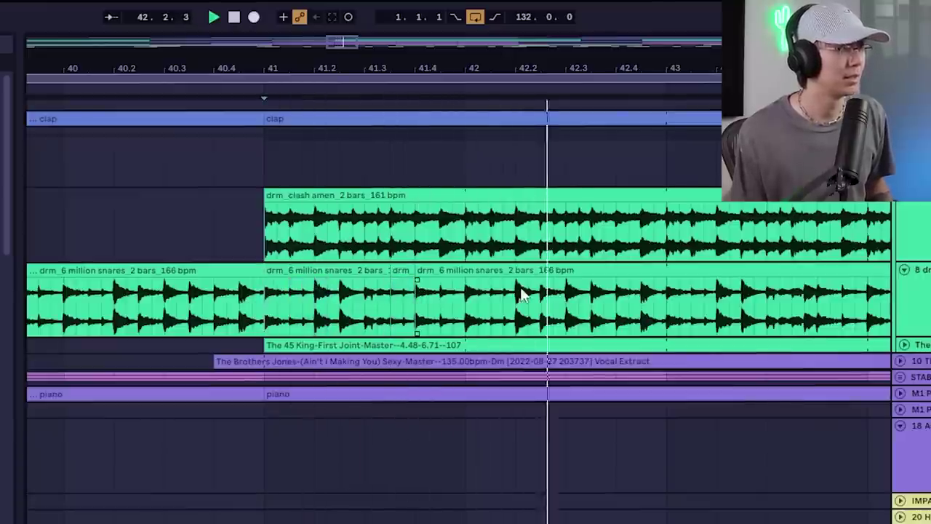
- Consolidate the 6 million snares break from bar 41 to bar 43 into one clip
left_click(664, 298)
key("space")
left_click_drag(664, 298, 267, 289)
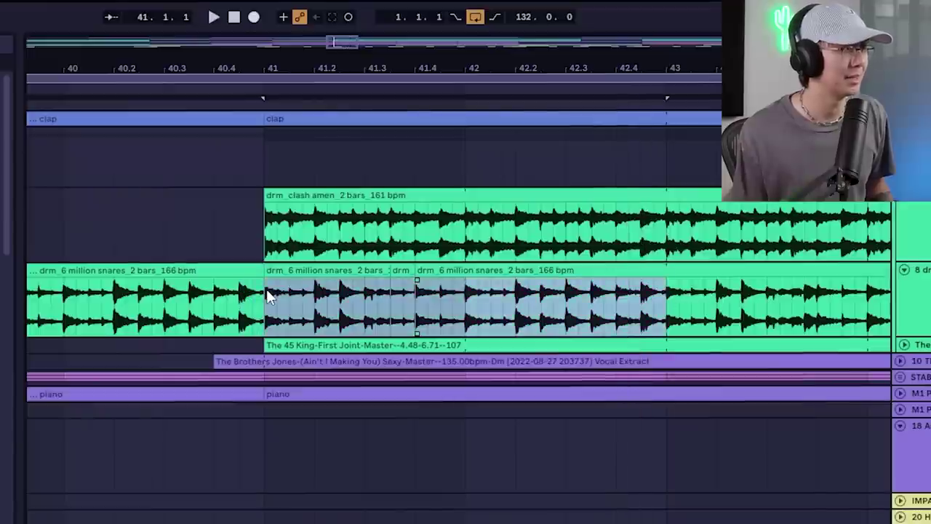
key("ctrl+j")
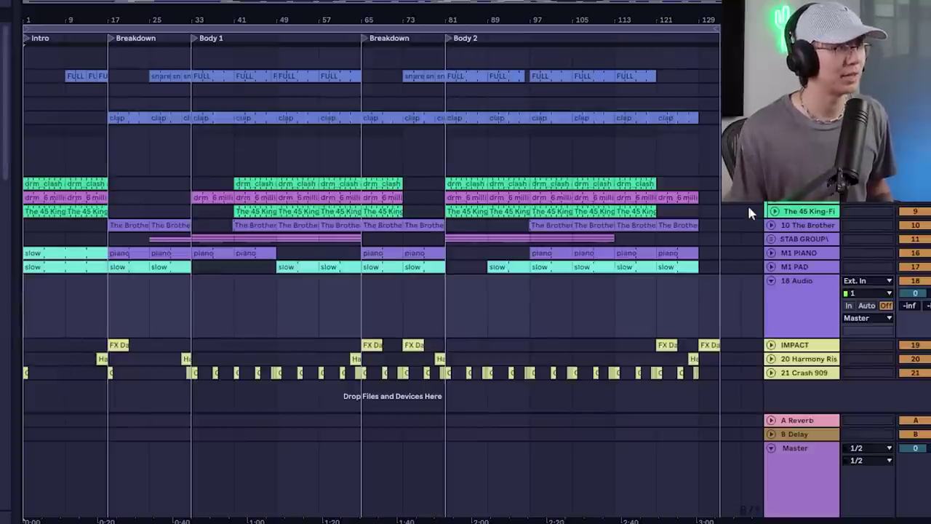
- Unfold The Brothers Jones vocal track in the arrangement to show its waveforms
left_click(771, 227)
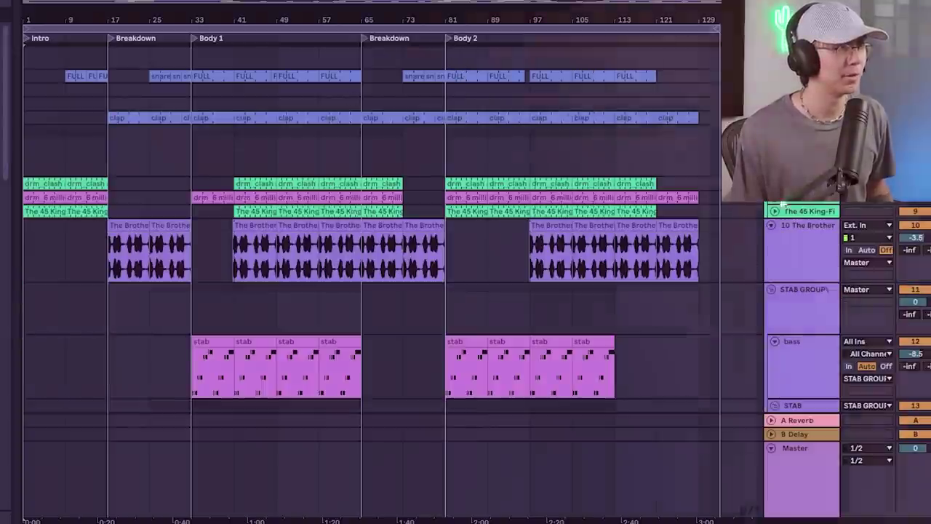